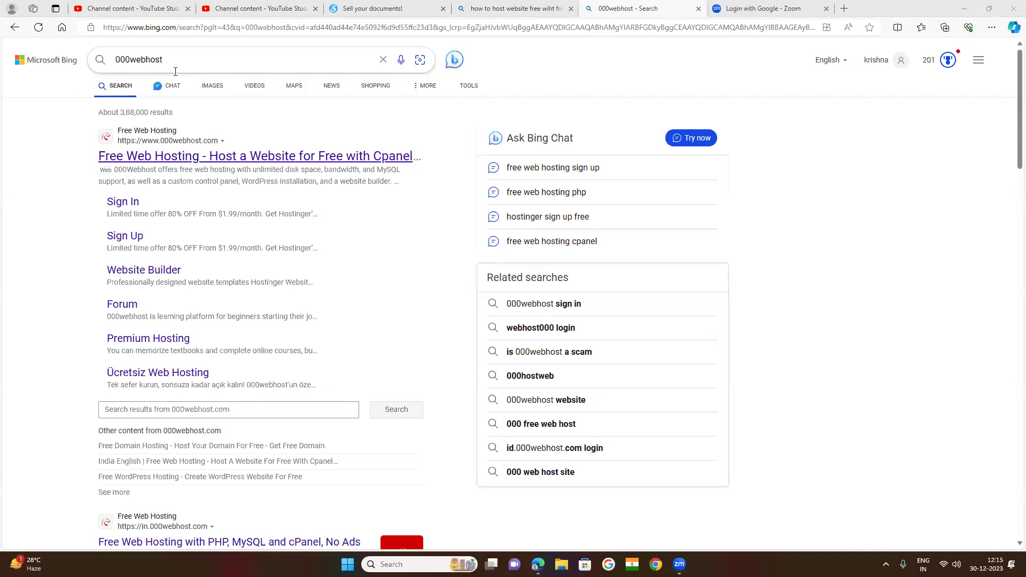
Step: Open the 000webhost Free Web Hosting site from the search results
{"action": "left_click", "coordinate": [177, 162]}
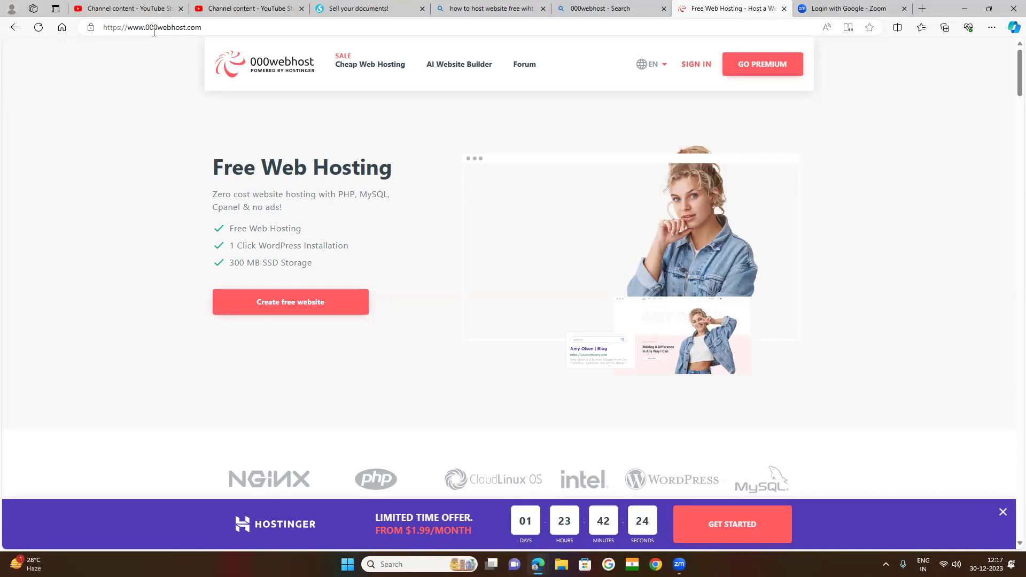
{"action": "left_click", "coordinate": [201, 27]}
{"action": "left_click_drag", "start_coordinate": [201, 27], "coordinate": [128, 29]}
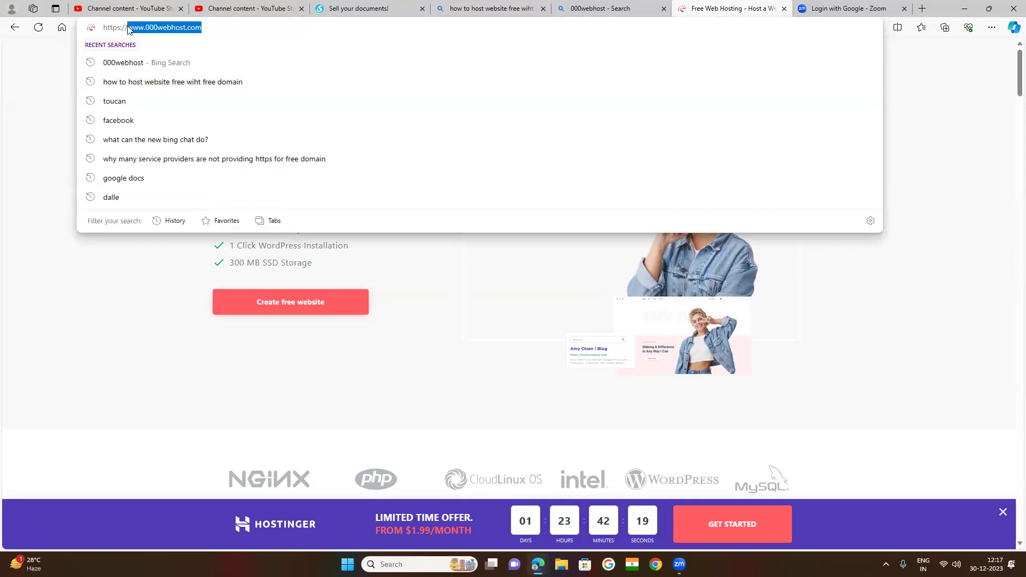
{"action": "left_click", "coordinate": [203, 28]}
{"action": "left_click_drag", "start_coordinate": [223, 25], "coordinate": [96, 27]}
{"action": "left_click", "coordinate": [231, 27]}
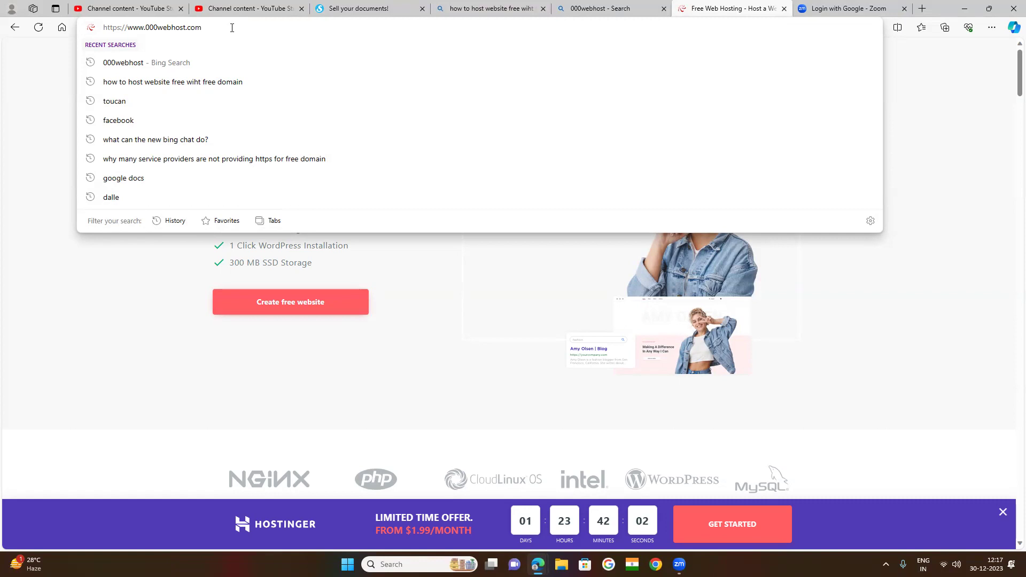
{"action": "left_click", "coordinate": [127, 27], "text": "shift"}
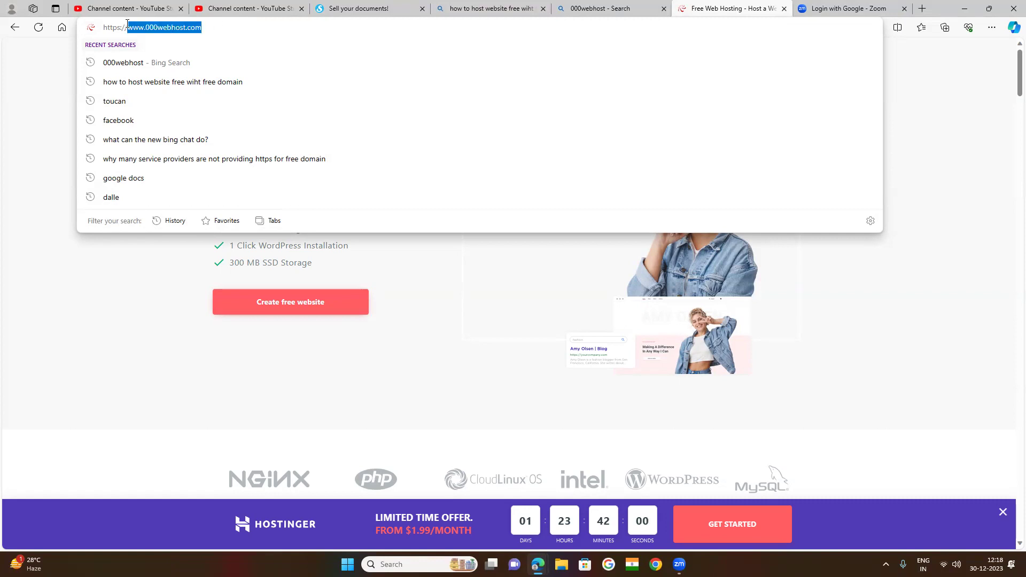
{"action": "left_click", "coordinate": [223, 25]}
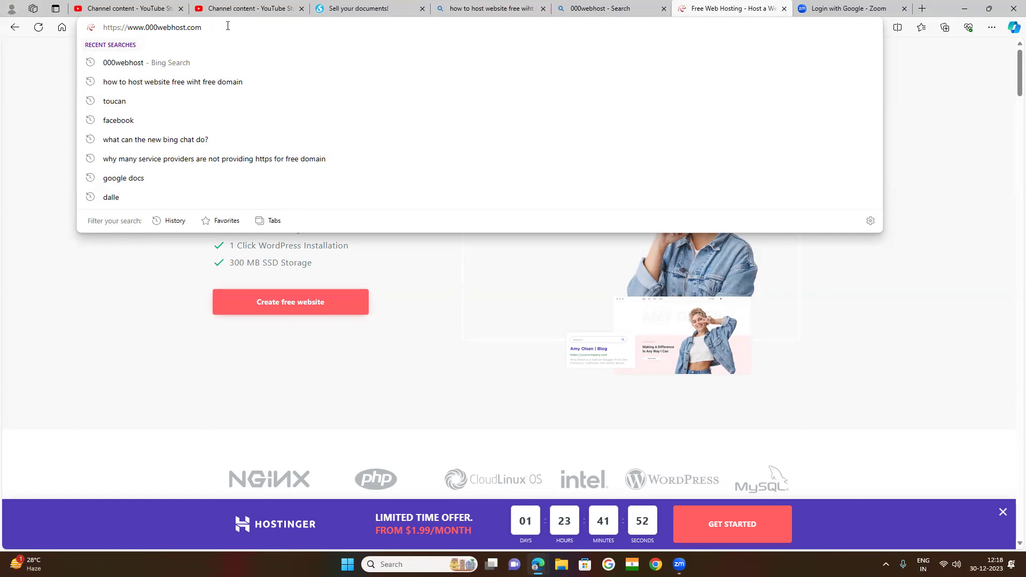
{"action": "key", "text": "ctrl+shift+Left"}
{"action": "key", "text": "ctrl+shift+Left"}
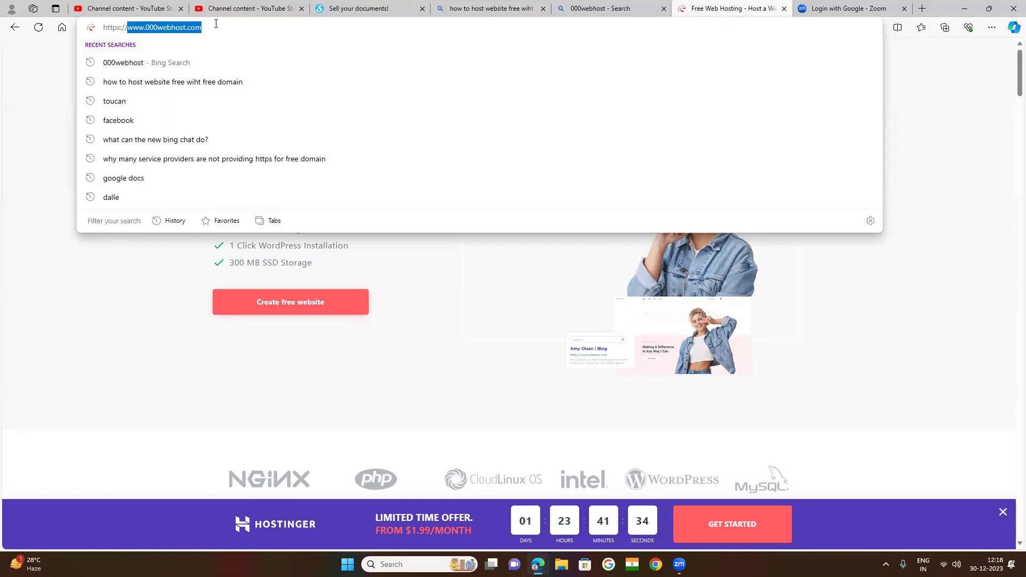
{"action": "left_click", "coordinate": [216, 24]}
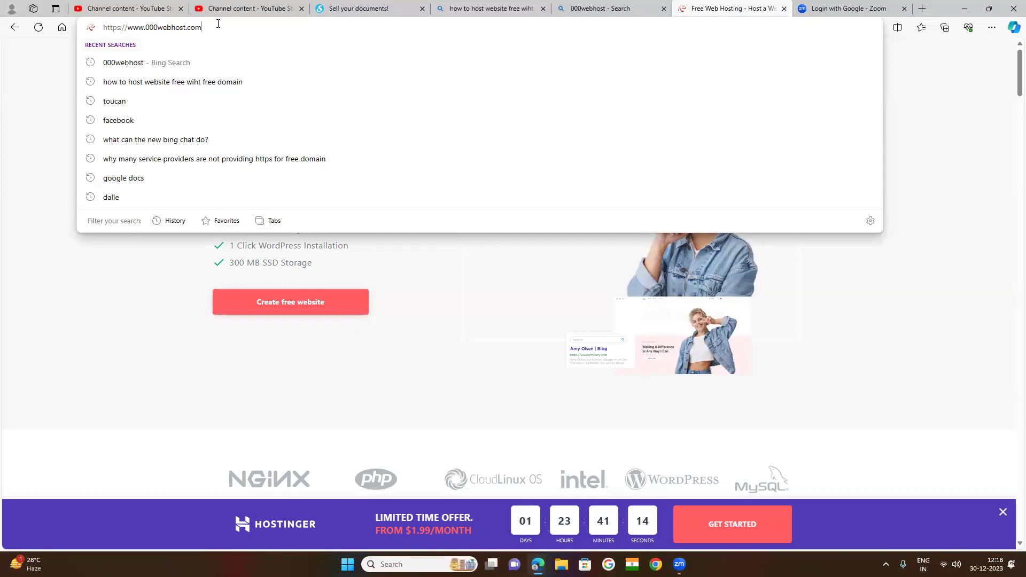
{"action": "left_click_drag", "start_coordinate": [203, 27], "coordinate": [121, 27]}
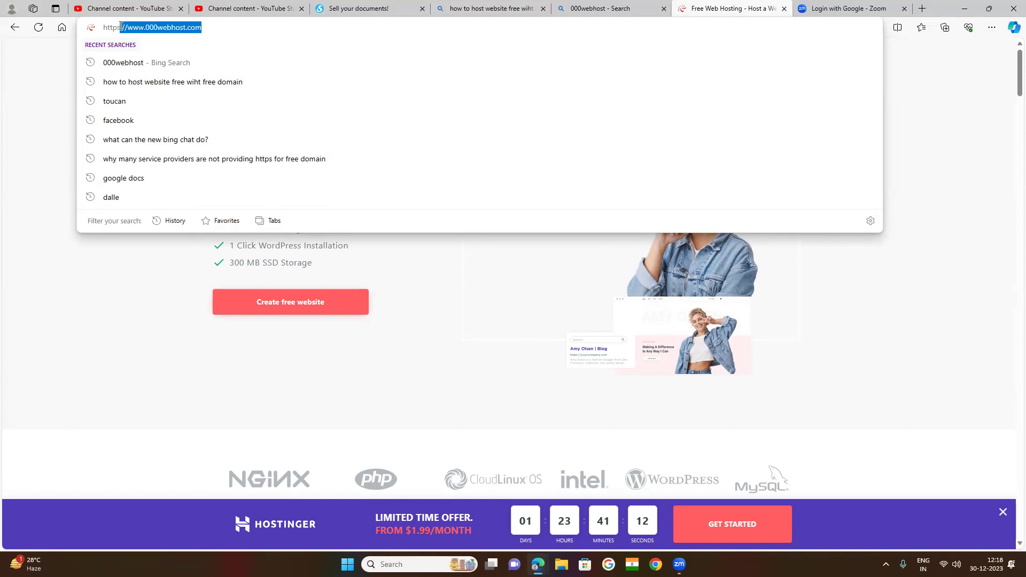
{"action": "left_click", "coordinate": [212, 25]}
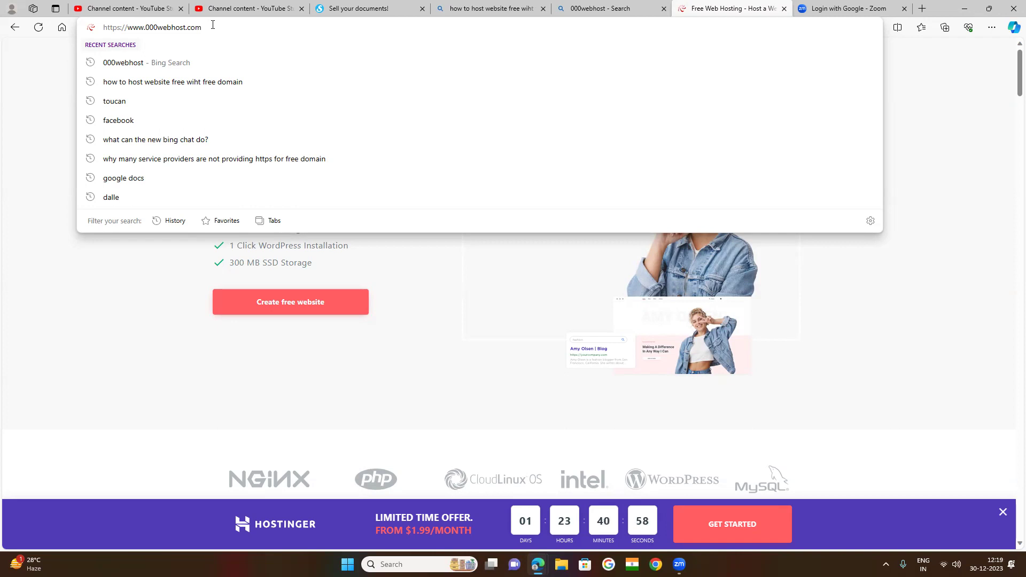
{"action": "key", "text": "shift+Left"}
{"action": "key", "text": "shift+Left"}
{"action": "key", "text": "shift+Left"}
{"action": "key", "text": "shift+Left"}
{"action": "key", "text": "shift+Left"}
{"action": "key", "text": "shift+Left"}
{"action": "key", "text": "shift+Left"}
{"action": "key", "text": "shift+Left"}
{"action": "key", "text": "shift+Left"}
{"action": "key", "text": "shift+Left"}
{"action": "key", "text": "shift+Left"}
{"action": "key", "text": "shift+Left"}
{"action": "key", "text": "shift+Left"}
{"action": "key", "text": "shift+Left"}
{"action": "key", "text": "shift+Left"}
{"action": "key", "text": "shift+Left"}
{"action": "key", "text": "shift+Left"}
{"action": "key", "text": "shift+Left"}
{"action": "left_click", "coordinate": [204, 27]}
{"action": "left_click_drag", "start_coordinate": [203, 27], "coordinate": [126, 30]}
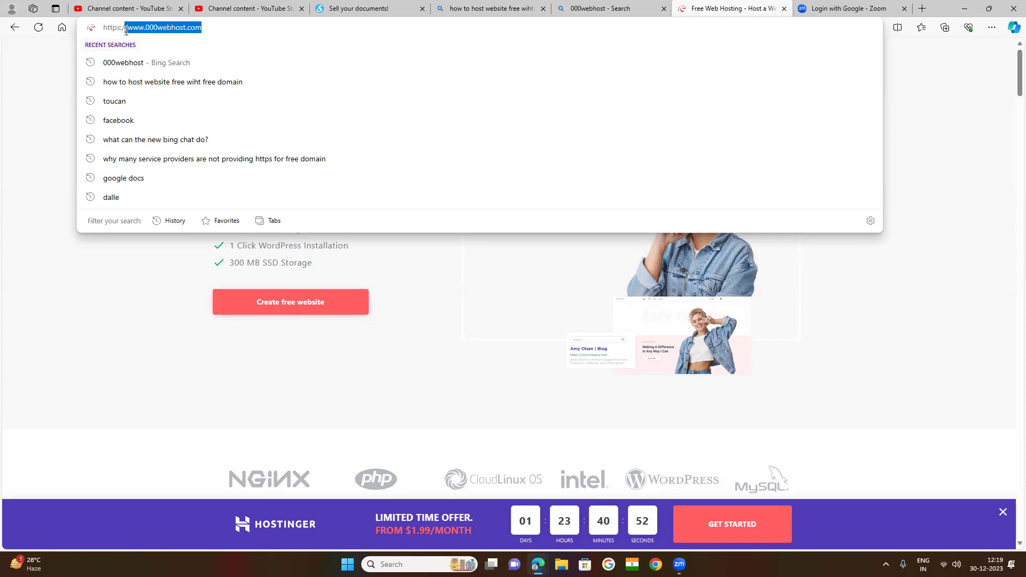
{"action": "left_click", "coordinate": [214, 31]}
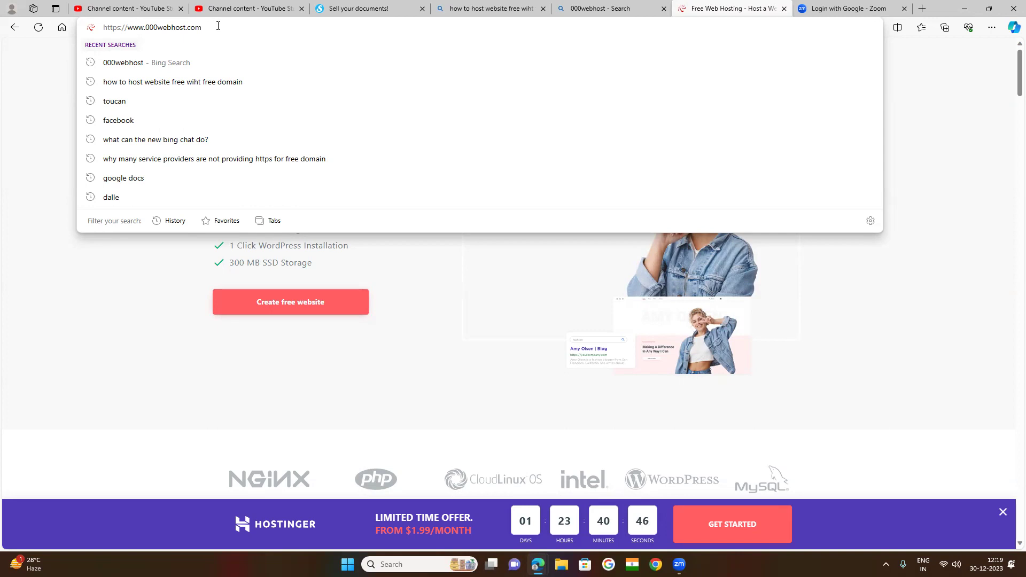
{"action": "left_click_drag", "start_coordinate": [209, 27], "coordinate": [125, 28]}
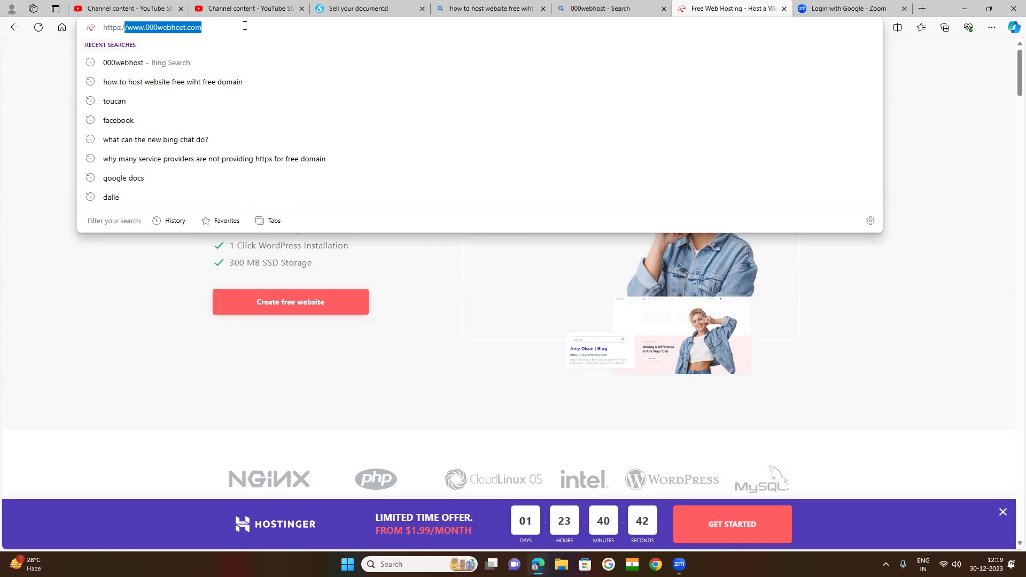
{"action": "left_click", "coordinate": [215, 28]}
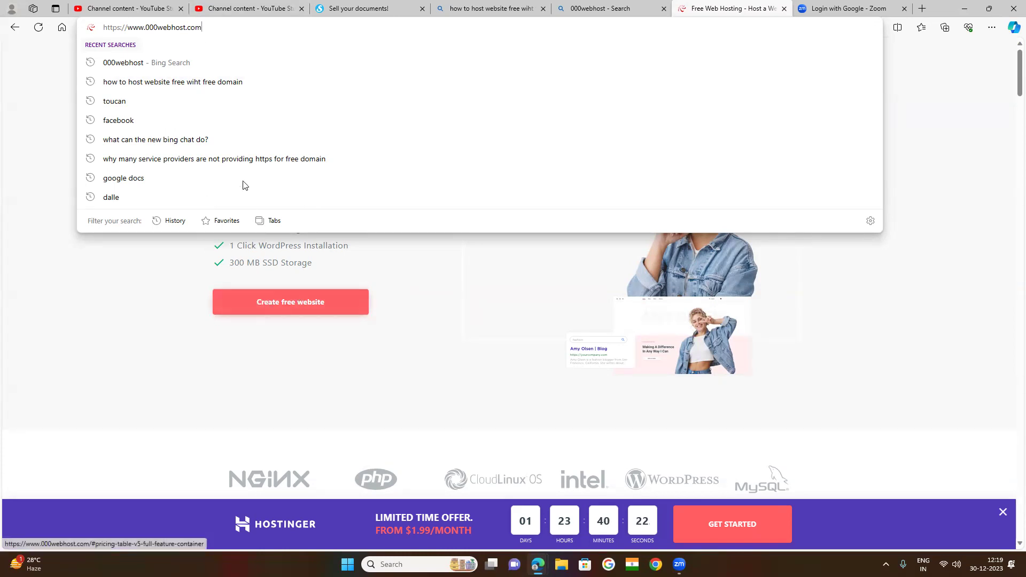
{"action": "left_click_drag", "start_coordinate": [214, 30], "coordinate": [127, 28]}
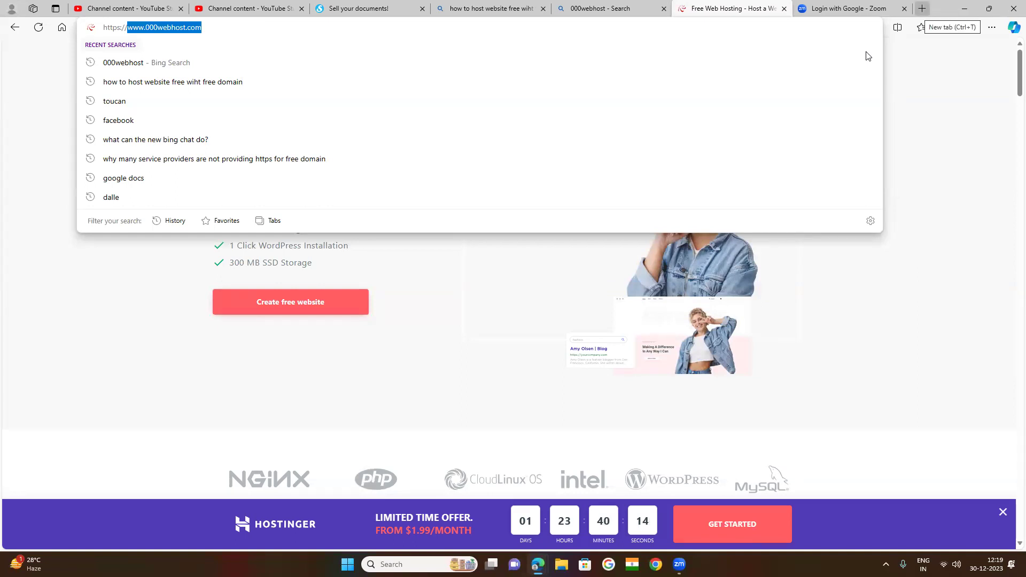
Step: Open the ProFreeHost client login page at profreehost.com/login/ in a new browser tab
{"action": "key", "text": "ctrl+t"}
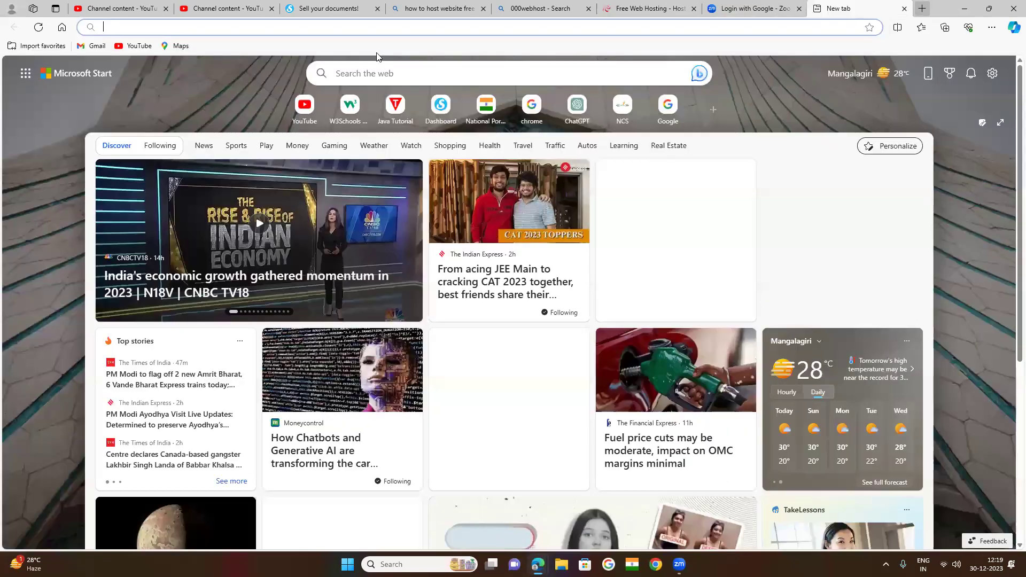
{"action": "left_click", "coordinate": [280, 26]}
{"action": "type", "text": "profreehost.com/login/"}
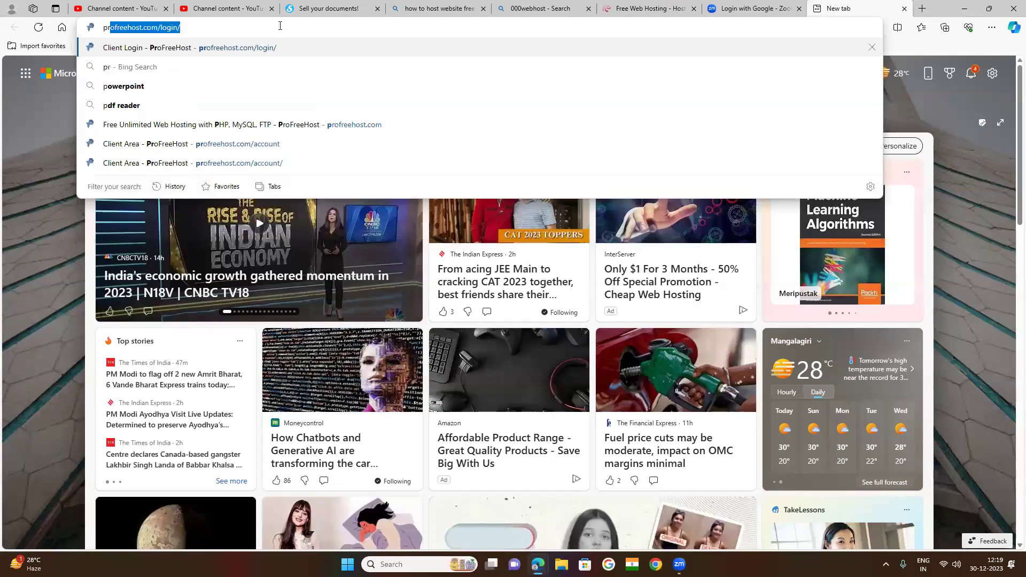
{"action": "key", "text": "Return"}
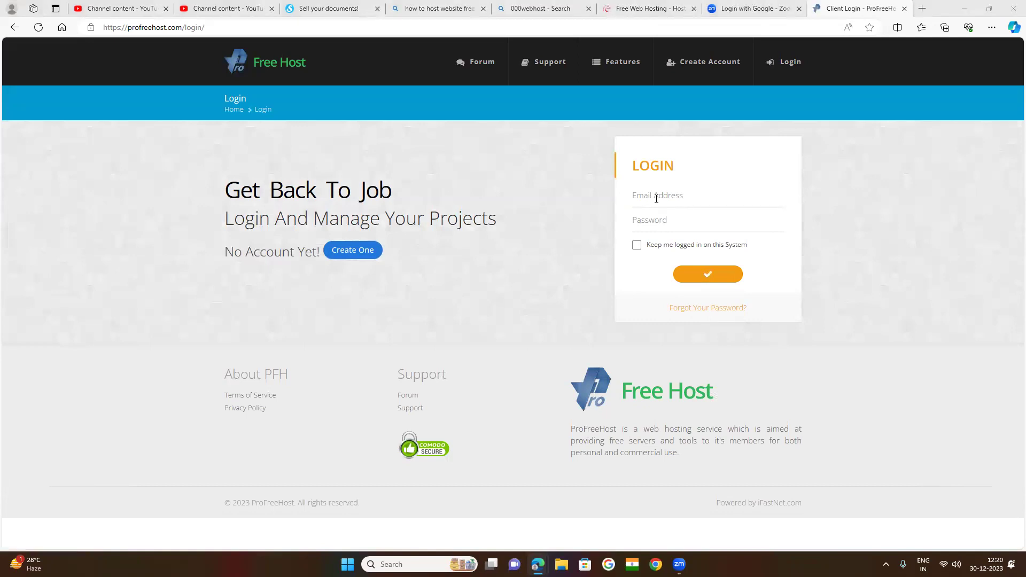
Step: Log in to the ProFreeHost client area with the saved account e-mail and the account password
{"action": "left_click", "coordinate": [652, 194]}
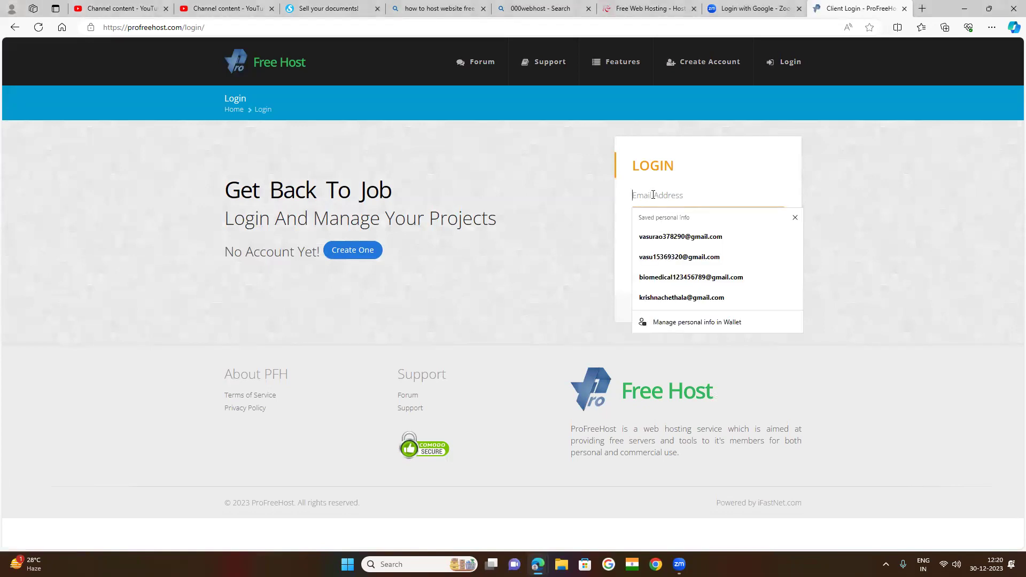
{"action": "left_click", "coordinate": [669, 241]}
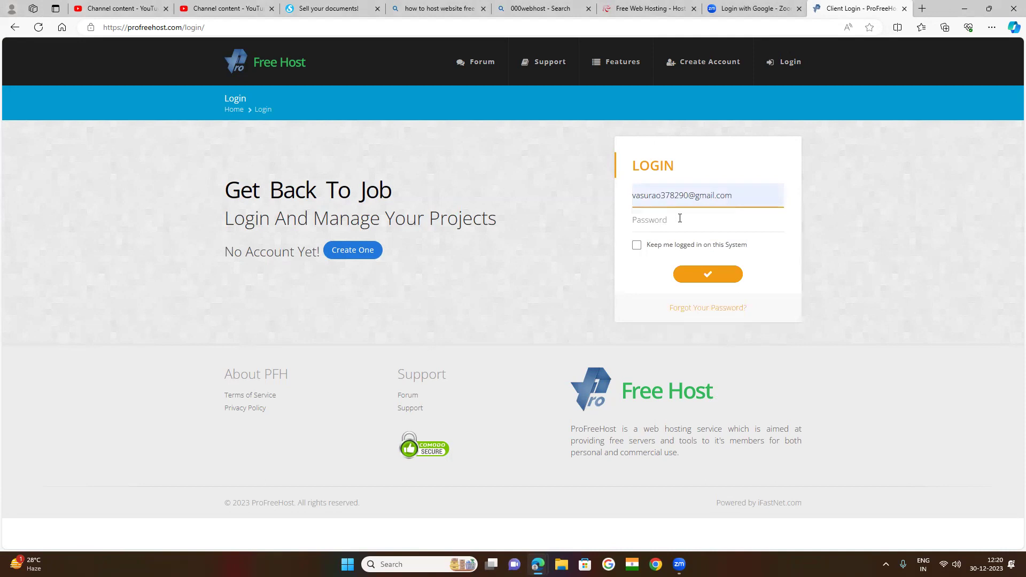
{"action": "left_click", "coordinate": [680, 219]}
{"action": "left_click", "coordinate": [741, 53]}
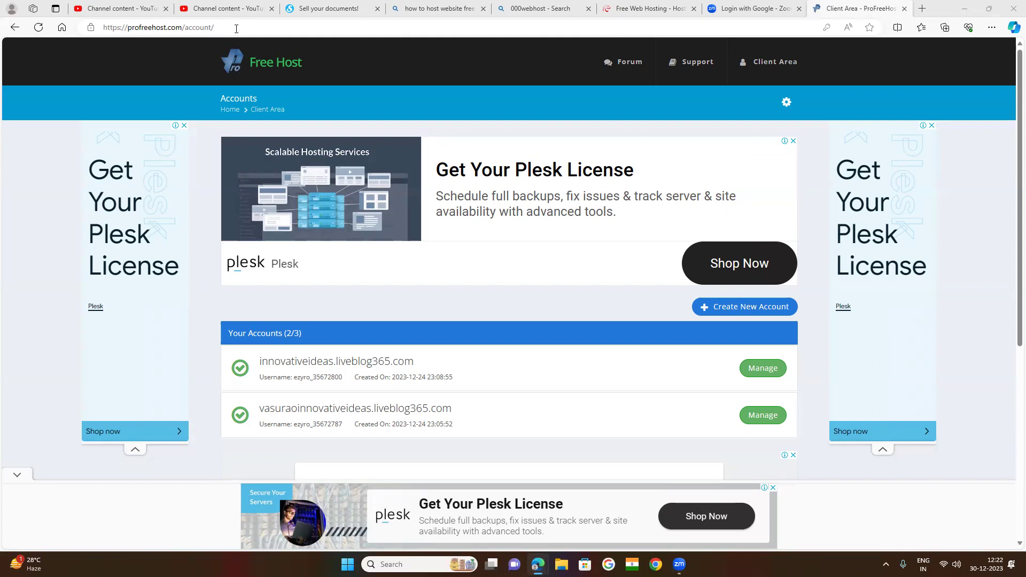
{"action": "left_click", "coordinate": [225, 27]}
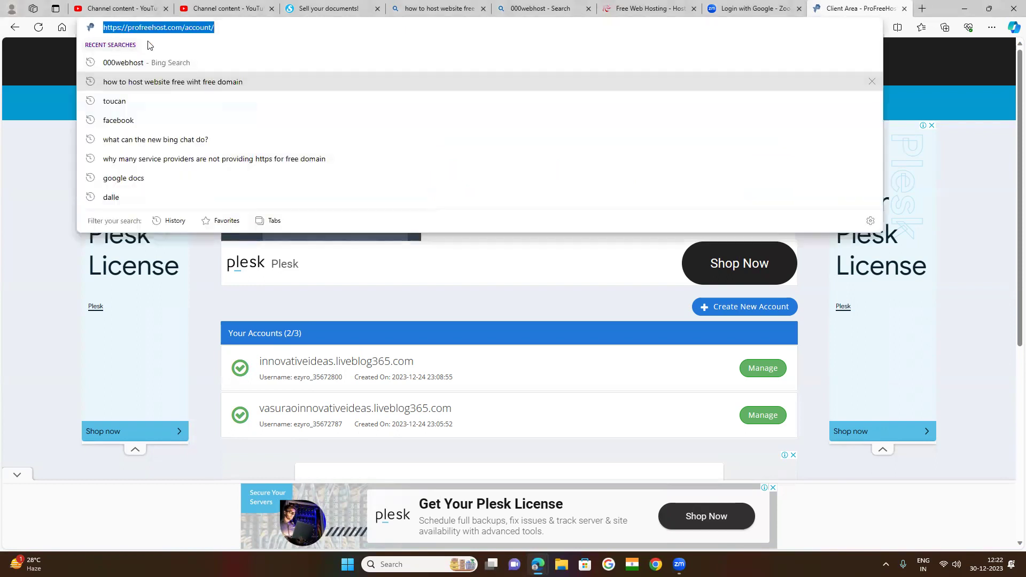
{"action": "left_click", "coordinate": [227, 29]}
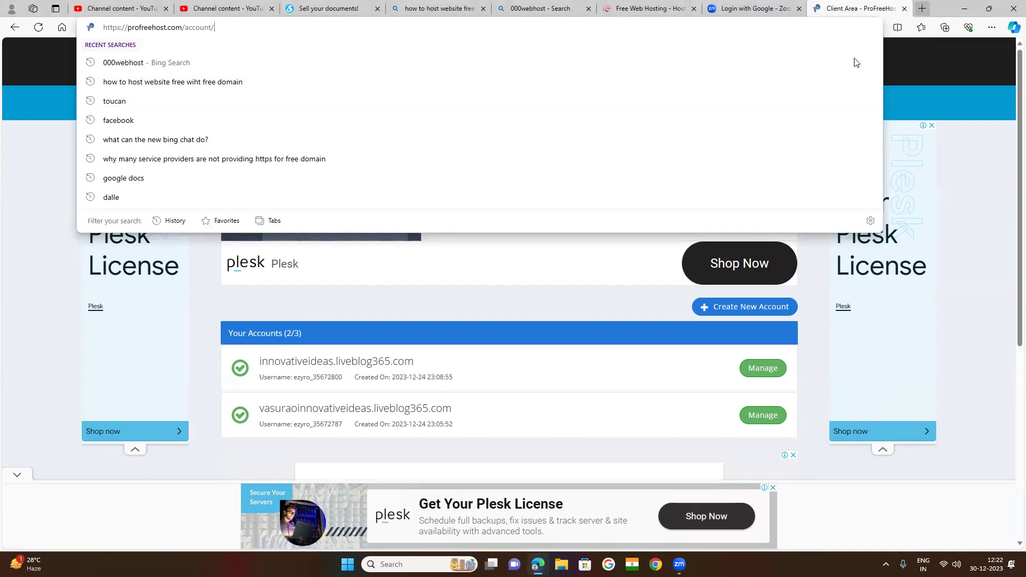
{"action": "key", "text": "ctrl+t"}
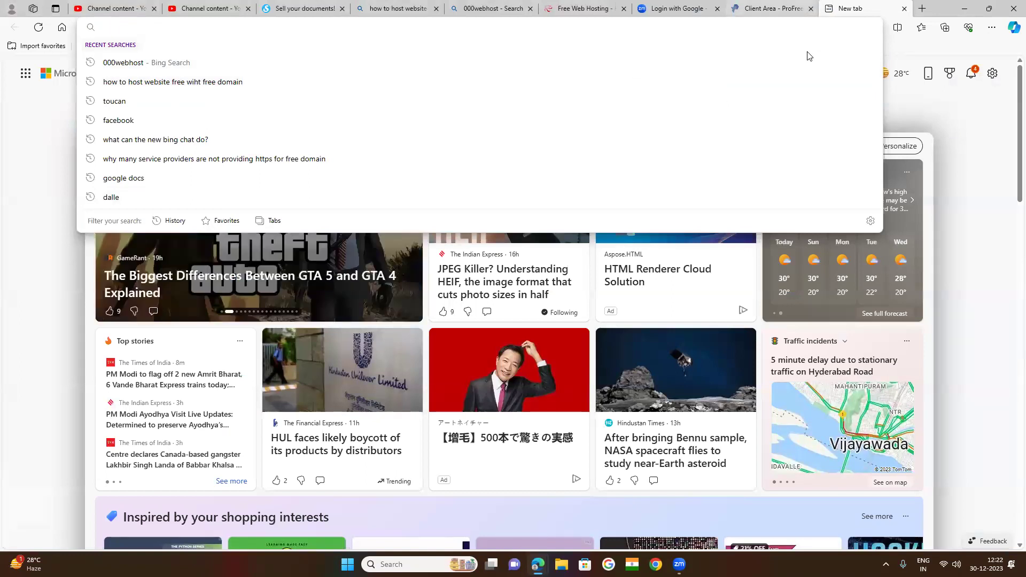
{"action": "key", "text": "ctrl+shift+Tab"}
{"action": "key", "text": "ctrl+shift+Tab"}
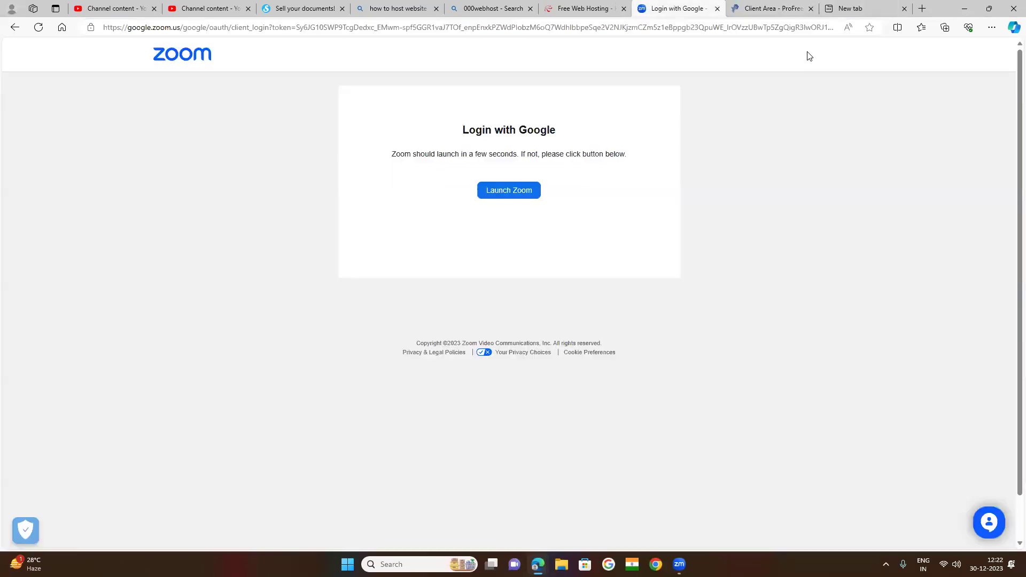
{"action": "key", "text": "ctrl+Tab"}
{"action": "key", "text": "ctrl+Tab"}
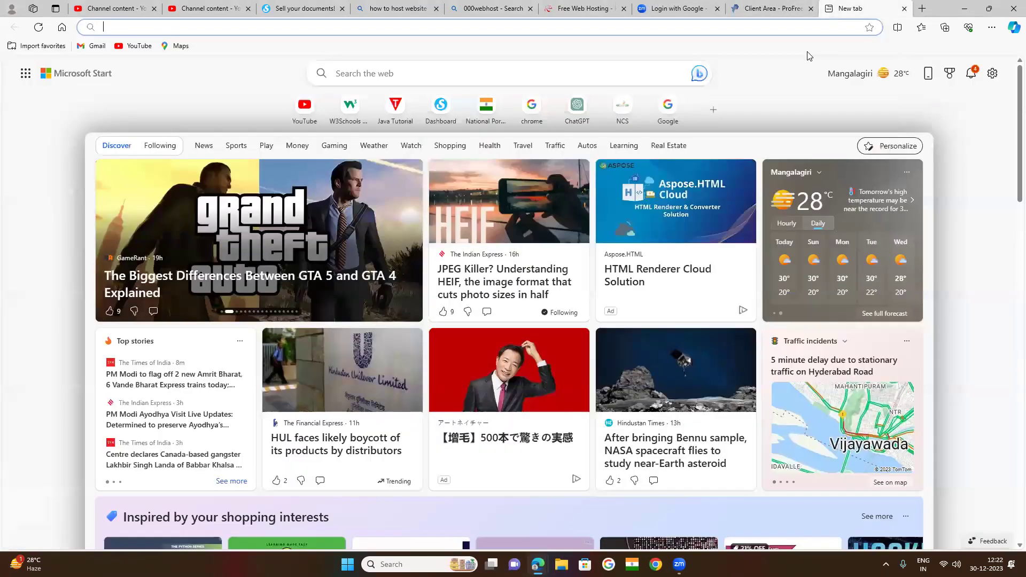
{"action": "key", "text": "ctrl+shift+Tab"}
{"action": "key", "text": "ctrl+shift+Tab"}
{"action": "key", "text": "ctrl+shift+Tab"}
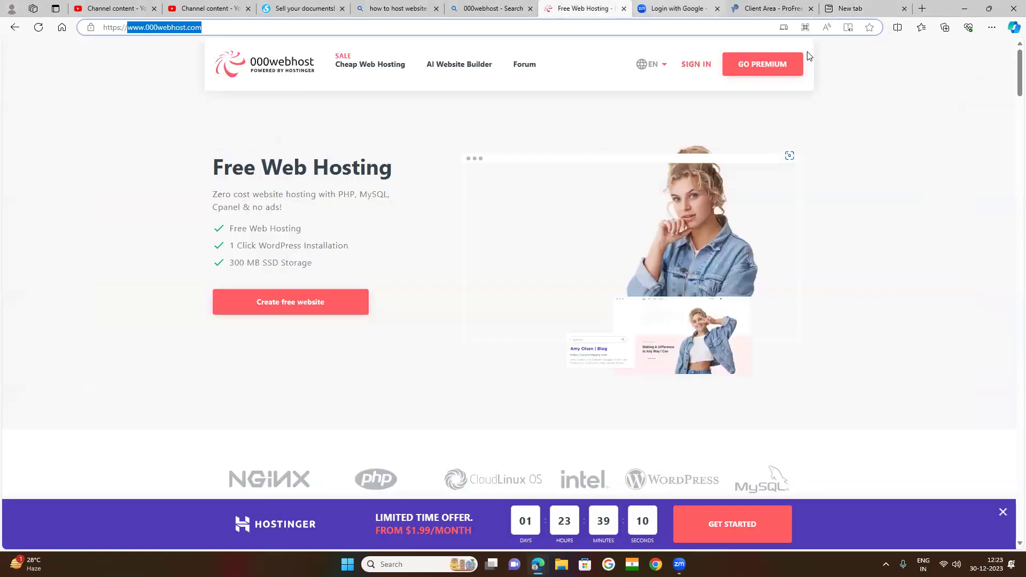
Step: Dismiss the ad covering the ProFreeHost client area and copy the hosted domain innovativeideas.liveblog365.com
{"action": "key", "text": "ctrl+Tab"}
{"action": "key", "text": "ctrl+Tab"}
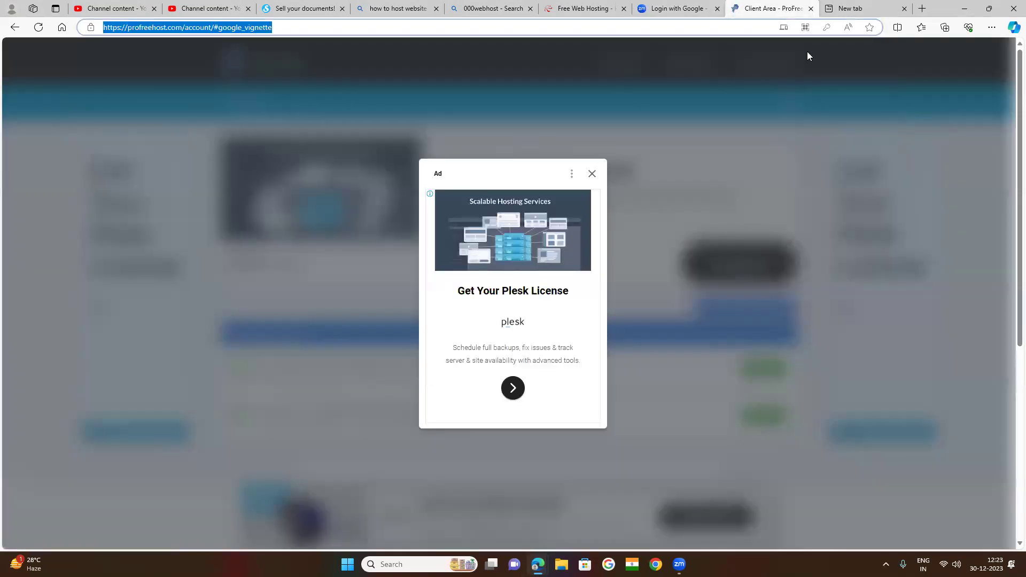
{"action": "left_click", "coordinate": [592, 174]}
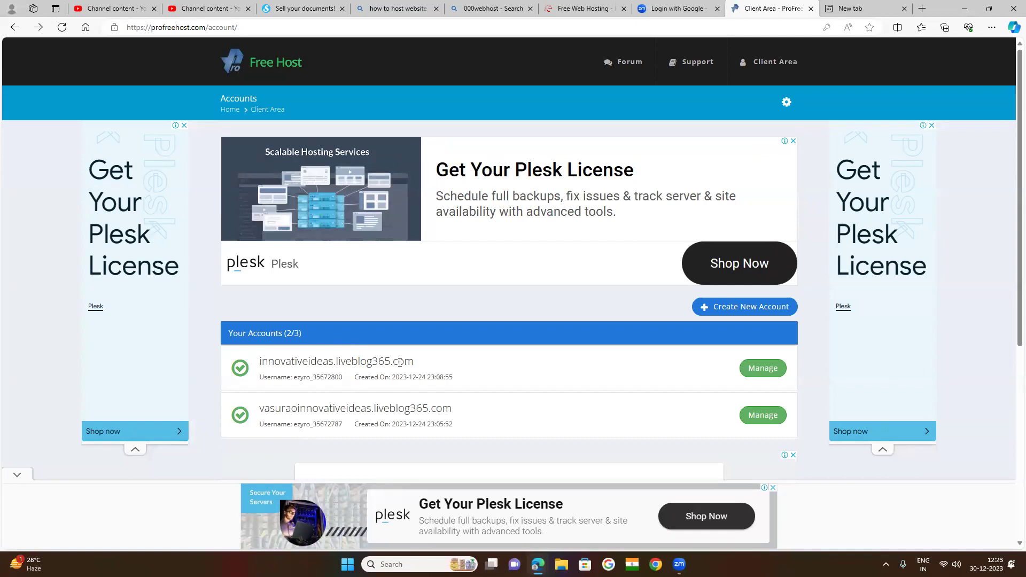
{"action": "left_click_drag", "start_coordinate": [416, 361], "coordinate": [258, 362]}
{"action": "key", "text": "ctrl+c"}
{"action": "right_click", "coordinate": [280, 362]}
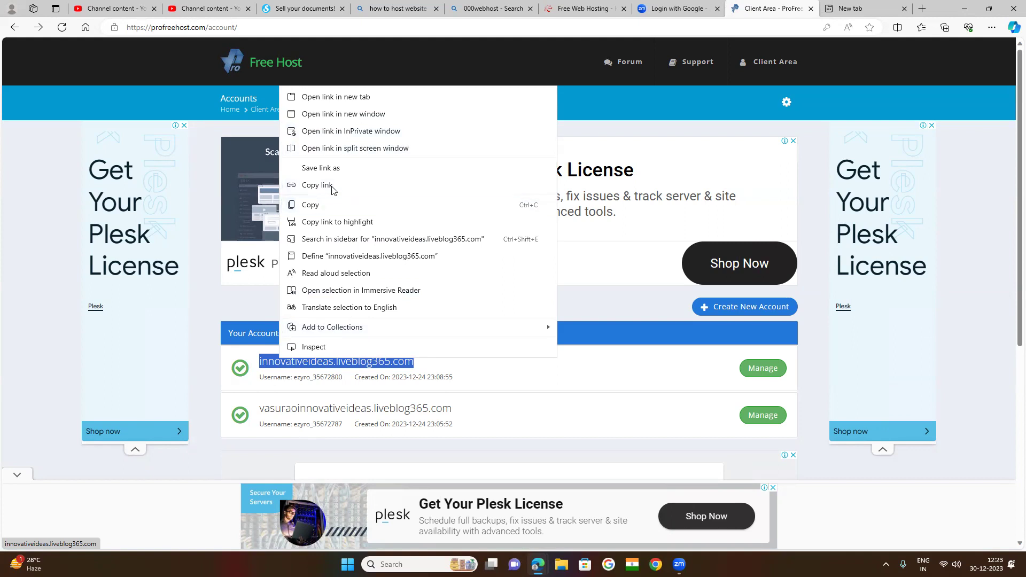
{"action": "left_click", "coordinate": [328, 204]}
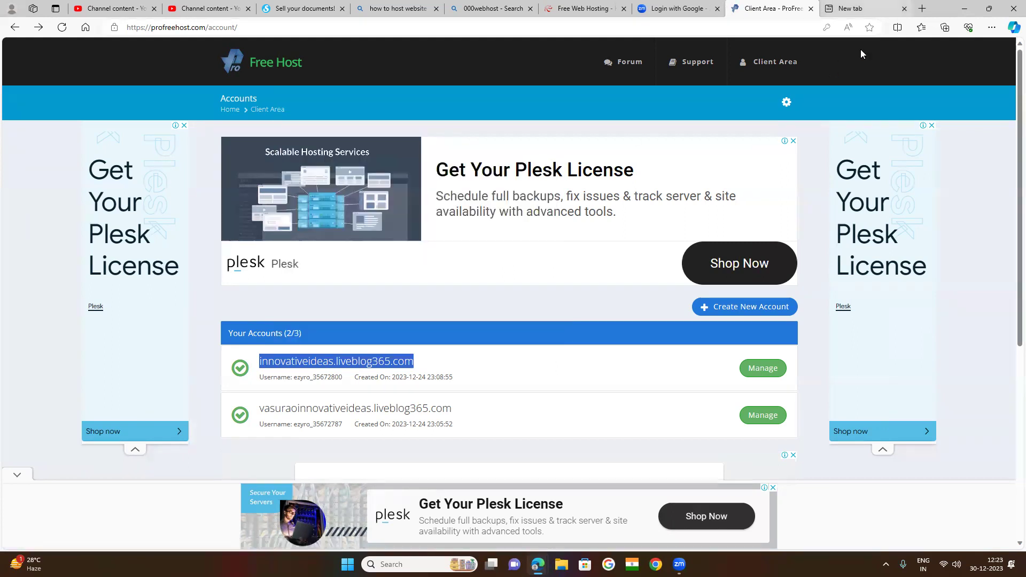
Step: Load the copied domain innovativeideas.liveblog365.com in a new browser tab
{"action": "key", "text": "ctrl+t"}
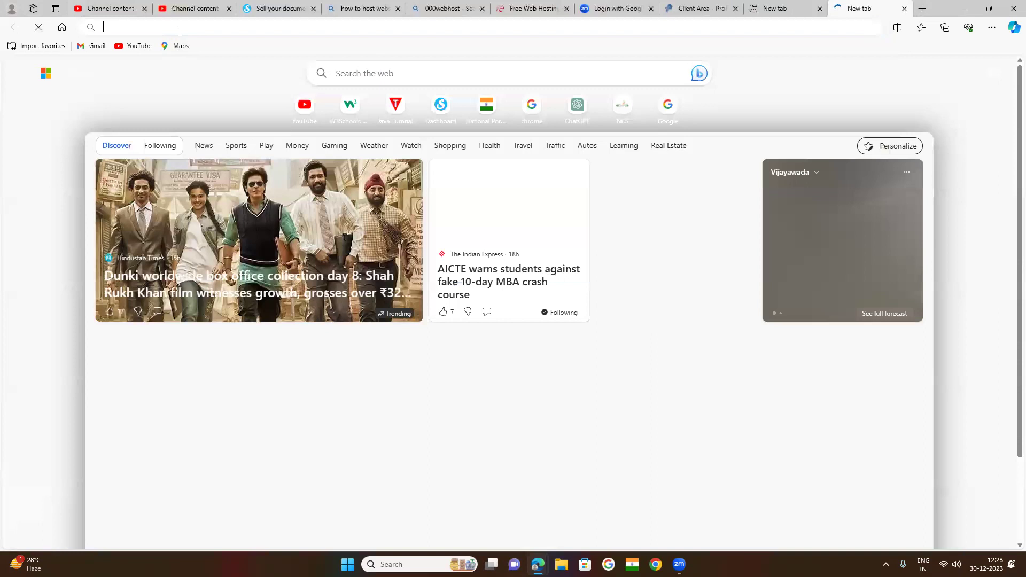
{"action": "left_click", "coordinate": [180, 28]}
{"action": "right_click", "coordinate": [180, 28]}
{"action": "left_click", "coordinate": [210, 150]}
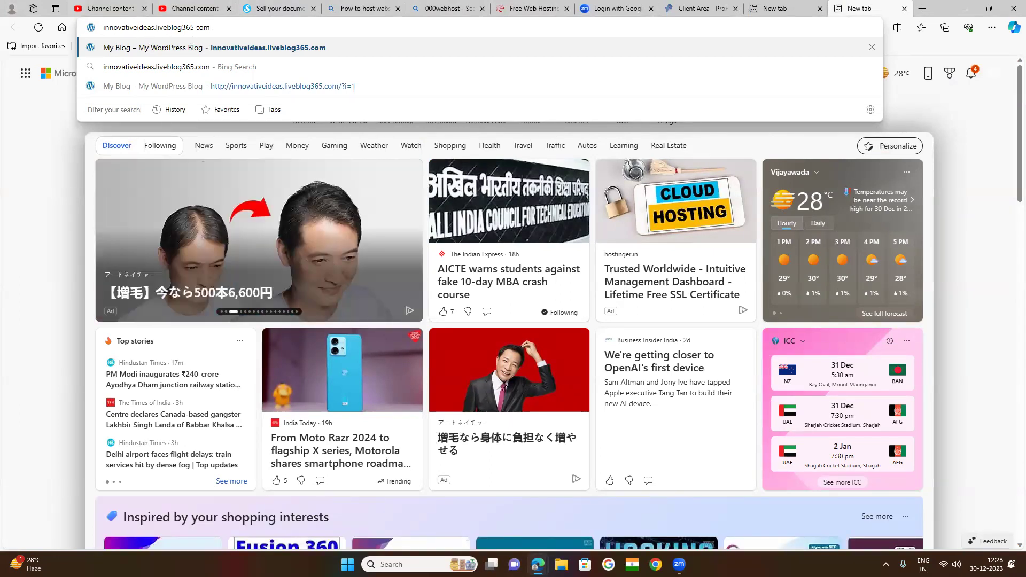
{"action": "key", "text": "Return"}
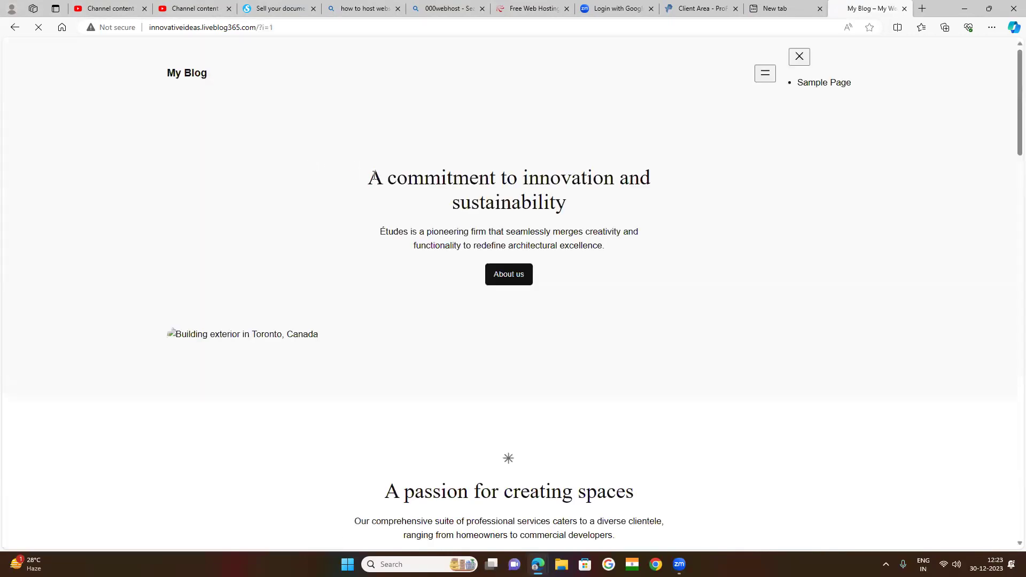
Step: Highlight the blog's homepage content and view the site's connection security information
{"action": "left_click_drag", "start_coordinate": [233, 92], "coordinate": [685, 403]}
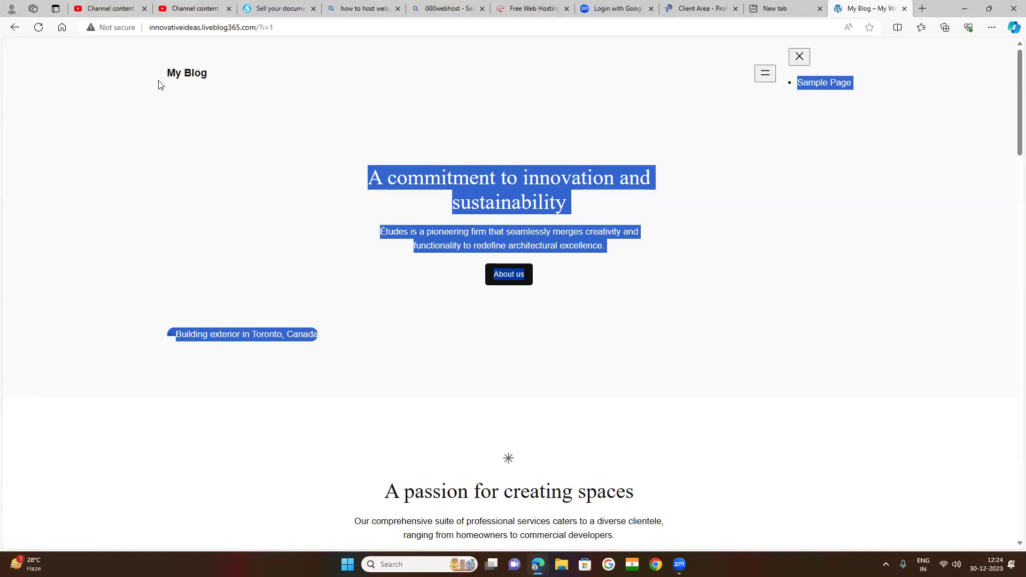
{"action": "left_click", "coordinate": [107, 27]}
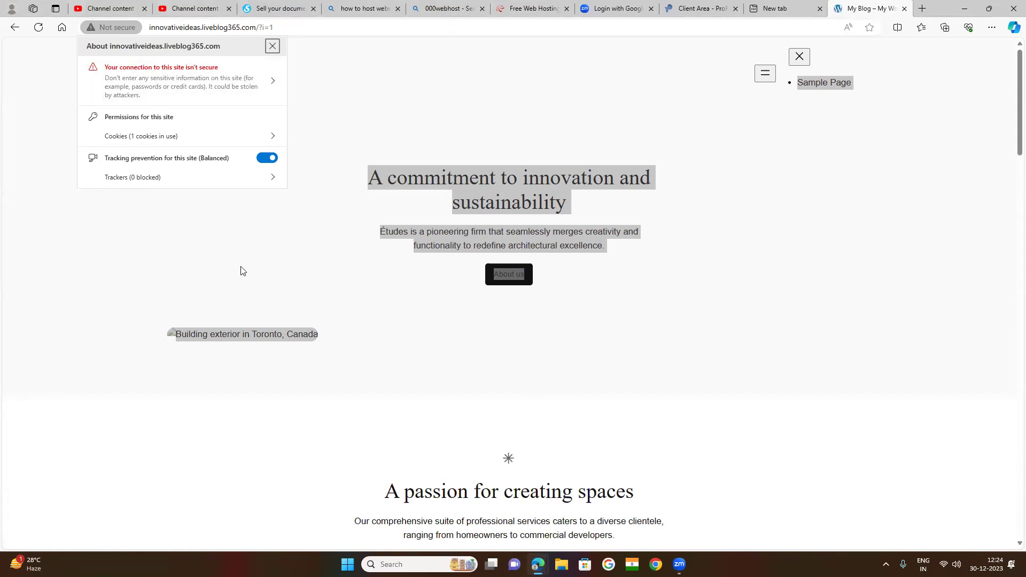
Step: Close the blog's connection security information and revisit the 000webhost homepage
{"action": "left_click", "coordinate": [224, 211]}
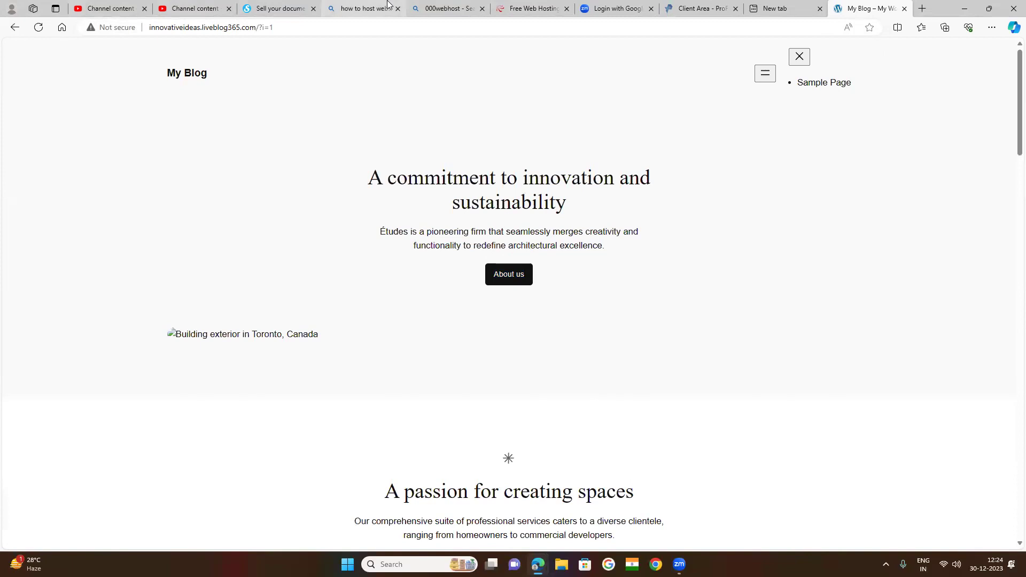
{"action": "left_click", "coordinate": [495, 9]}
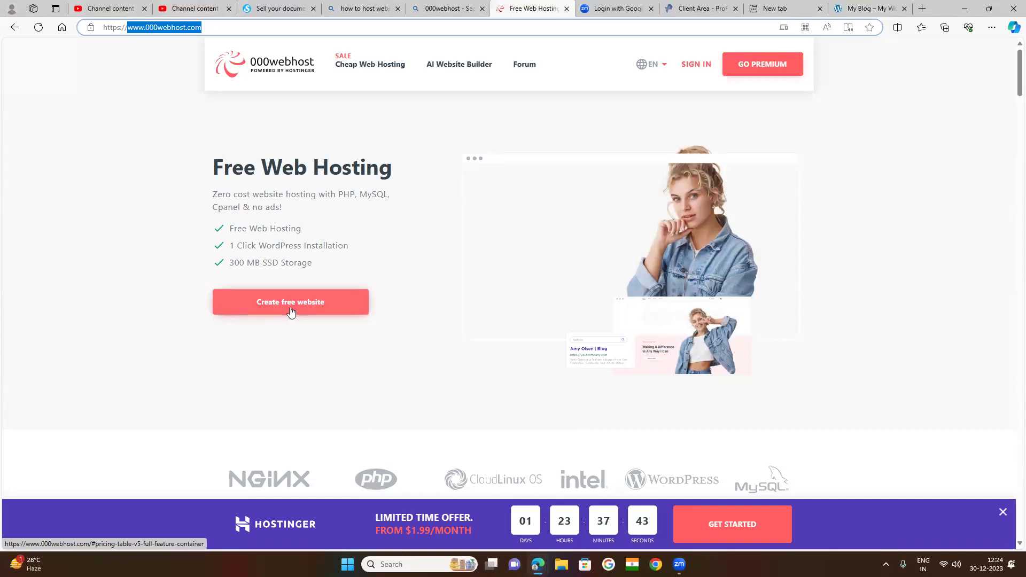
Step: Open the control panel of the innovativeideas.liveblog365.com account from the ProFreeHost client area
{"action": "key", "text": "ctrl+Tab"}
{"action": "key", "text": "ctrl+Tab"}
{"action": "key", "text": "ctrl+Tab"}
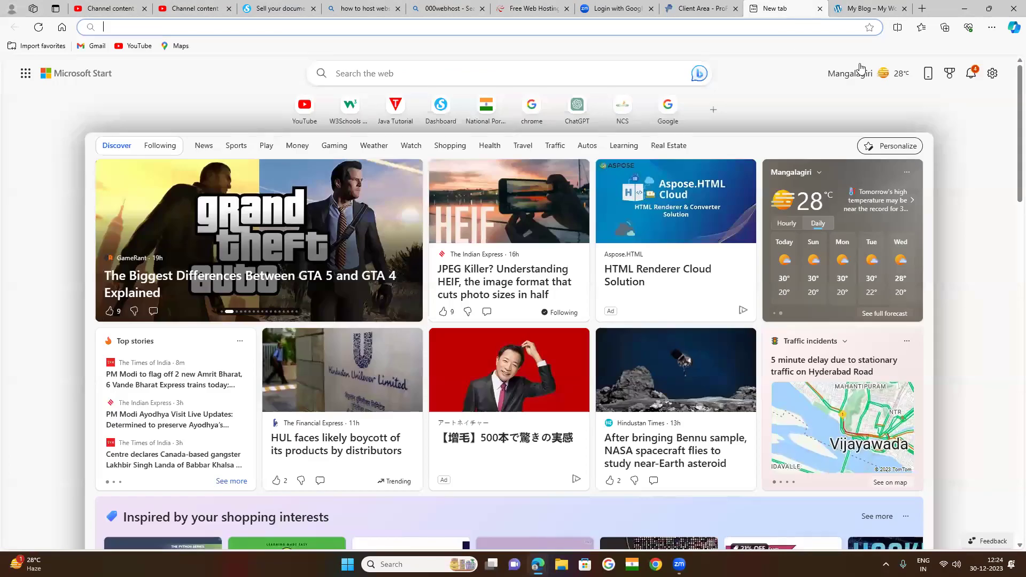
{"action": "key", "text": "ctrl+shift+Tab"}
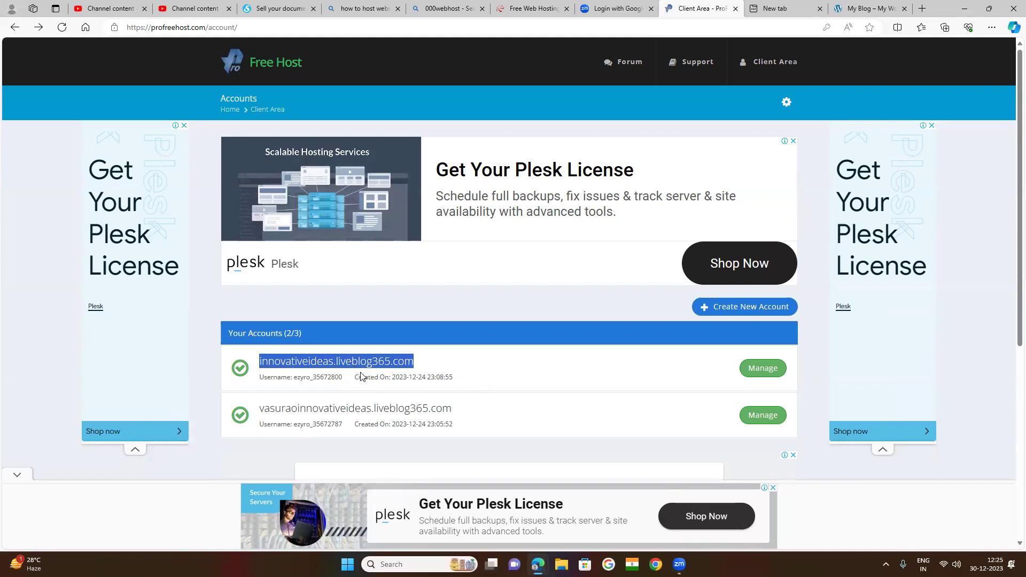
{"action": "left_click", "coordinate": [762, 368]}
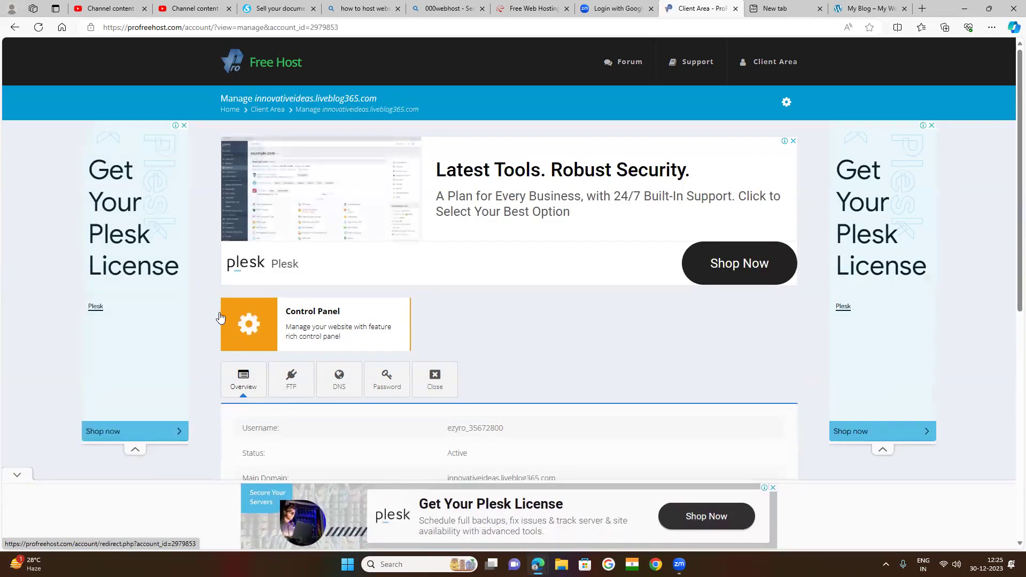
{"action": "left_click", "coordinate": [248, 324]}
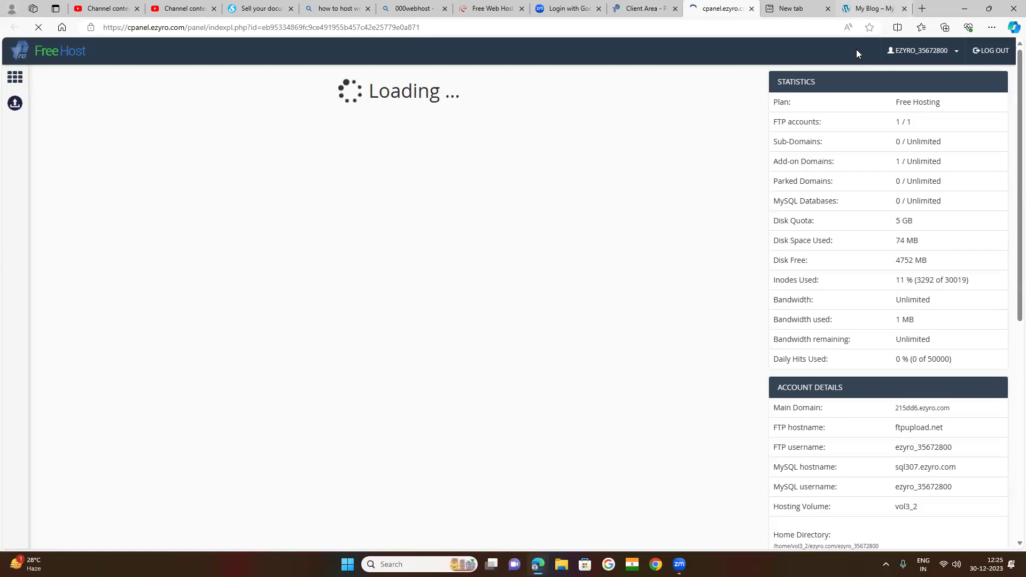
Step: Return to the My Blog site and highlight its web address and the introductory section of its homepage
{"action": "key", "text": "ctrl+9"}
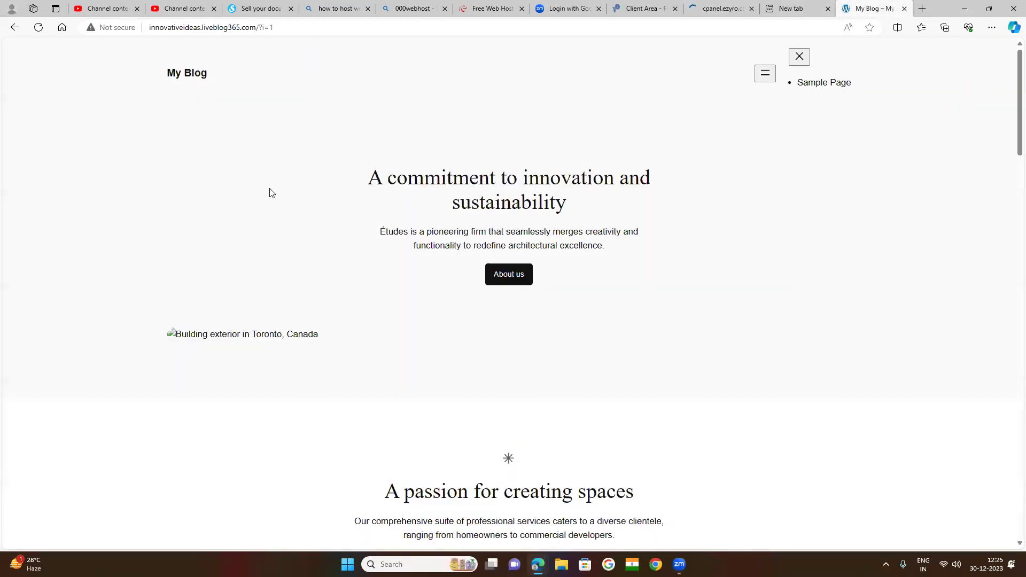
{"action": "left_click_drag", "start_coordinate": [286, 26], "coordinate": [147, 34]}
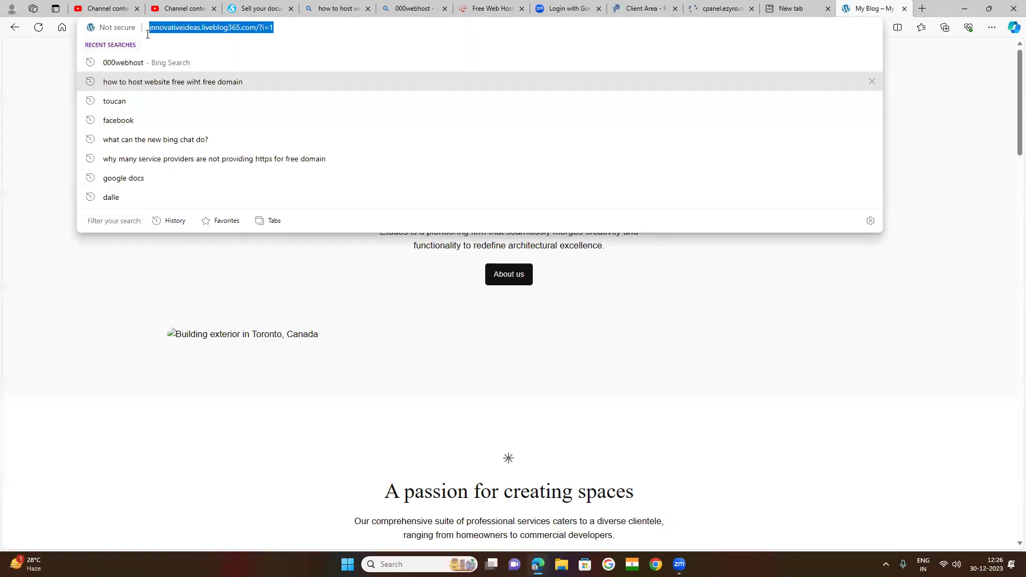
{"action": "left_click", "coordinate": [285, 25]}
{"action": "left_click", "coordinate": [604, 361]}
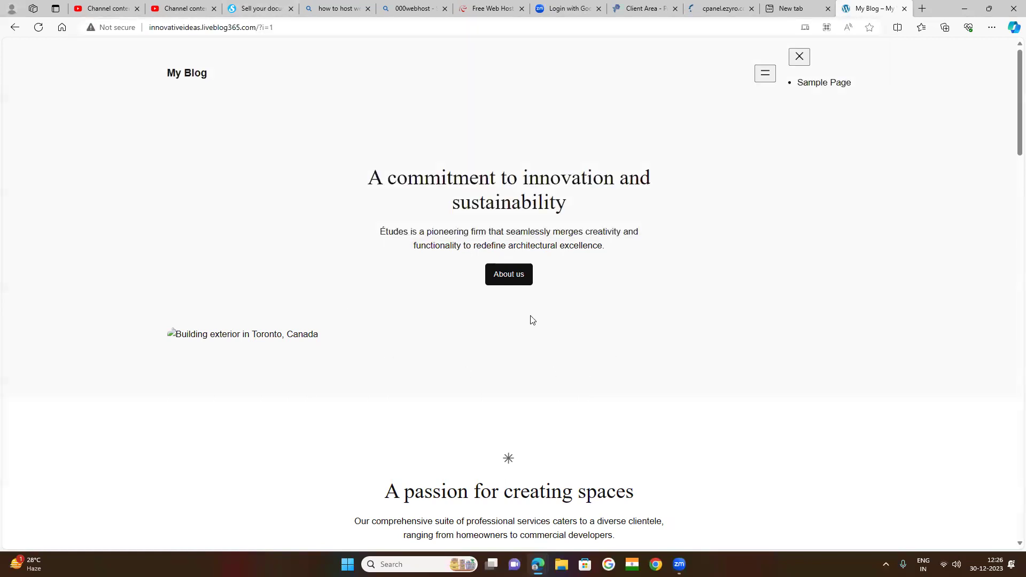
{"action": "left_click_drag", "start_coordinate": [346, 139], "coordinate": [763, 294]}
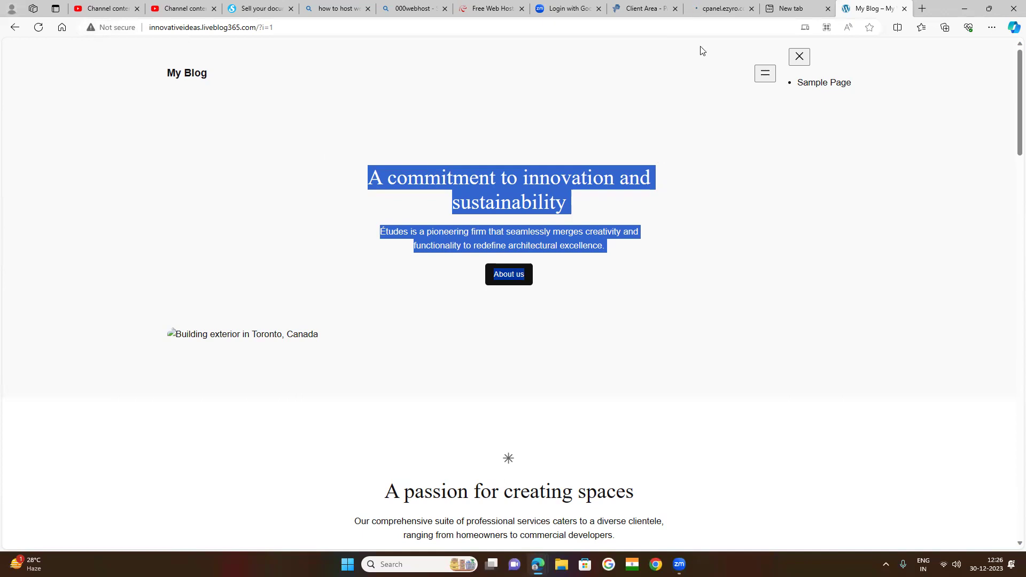
{"action": "left_click", "coordinate": [664, 106]}
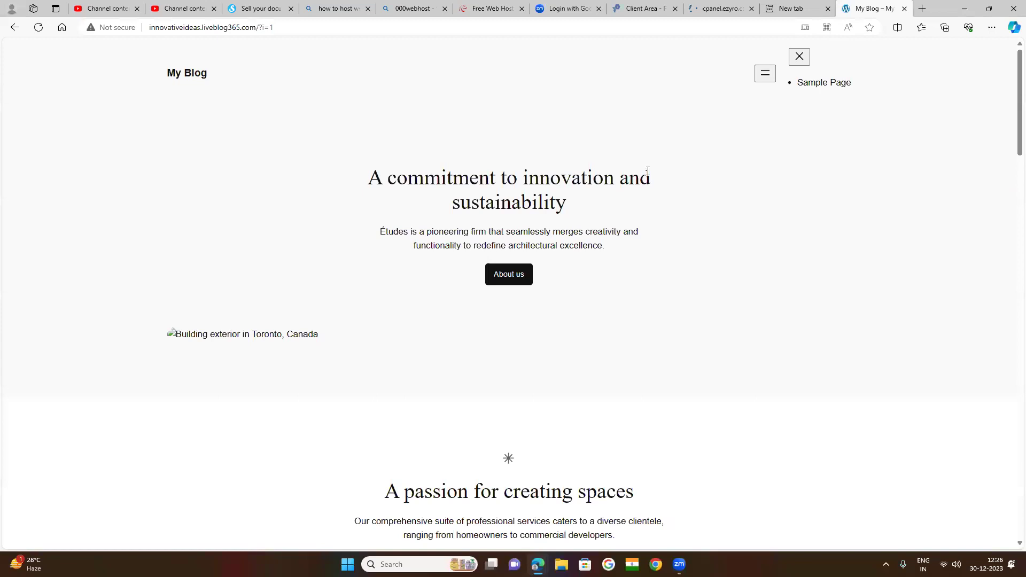
Step: On the 000webhost homepage, highlight the Free Web Hosting heading and the Free Web Hosting and WordPress Installation features
{"action": "left_click", "coordinate": [477, 10]}
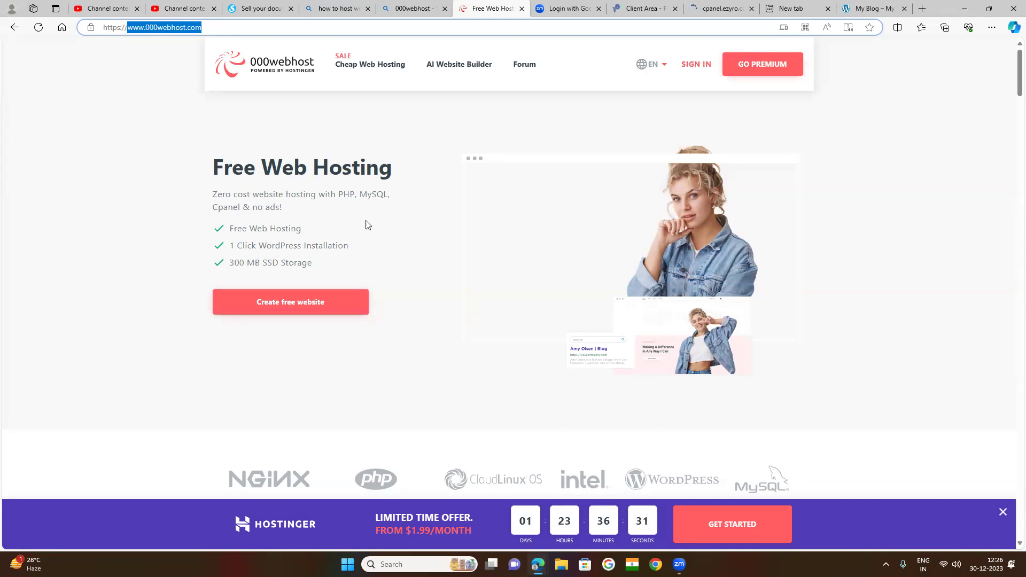
{"action": "left_click_drag", "start_coordinate": [394, 169], "coordinate": [179, 166]}
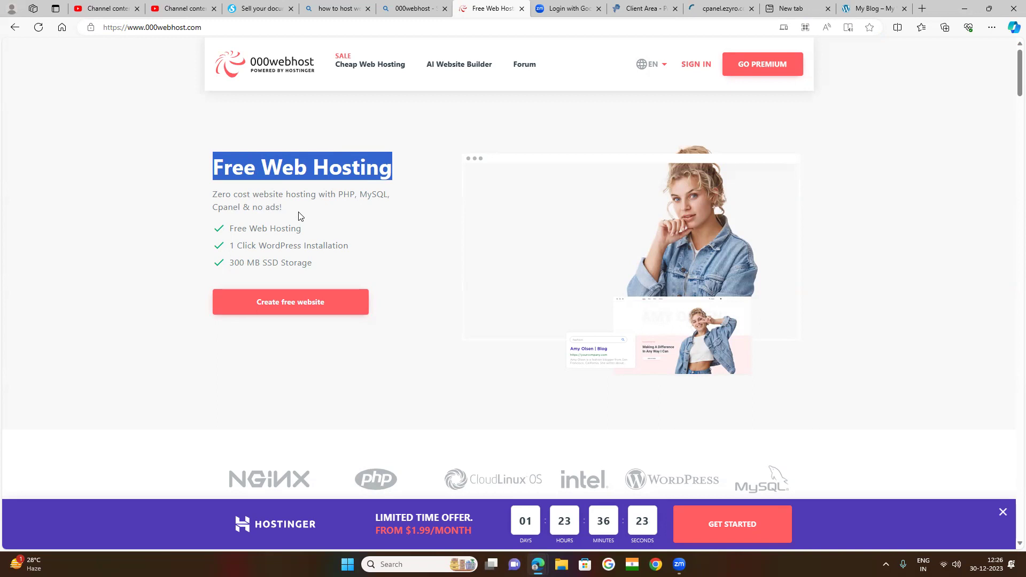
{"action": "left_click_drag", "start_coordinate": [317, 231], "coordinate": [200, 231]}
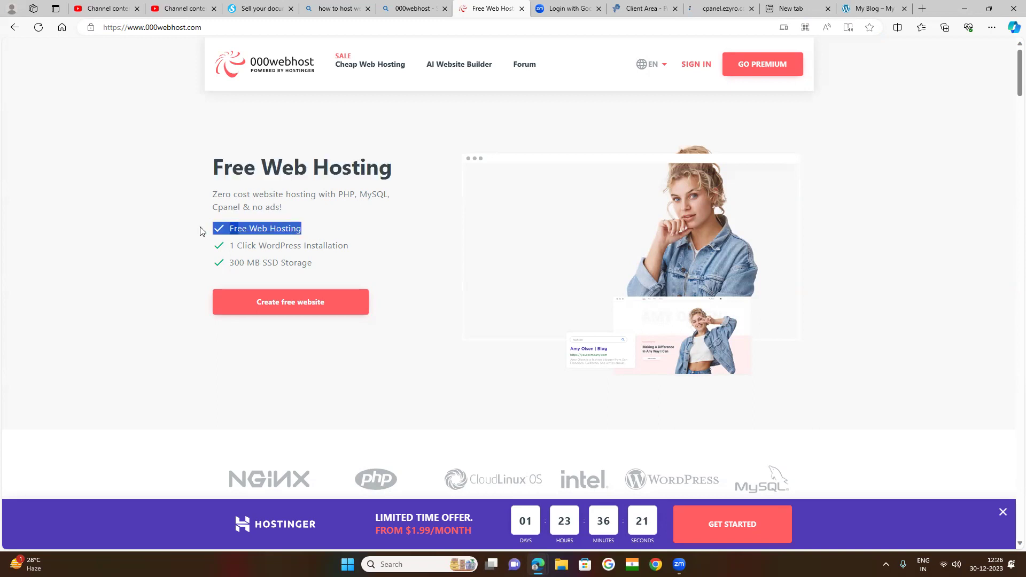
{"action": "left_click", "coordinate": [338, 234]}
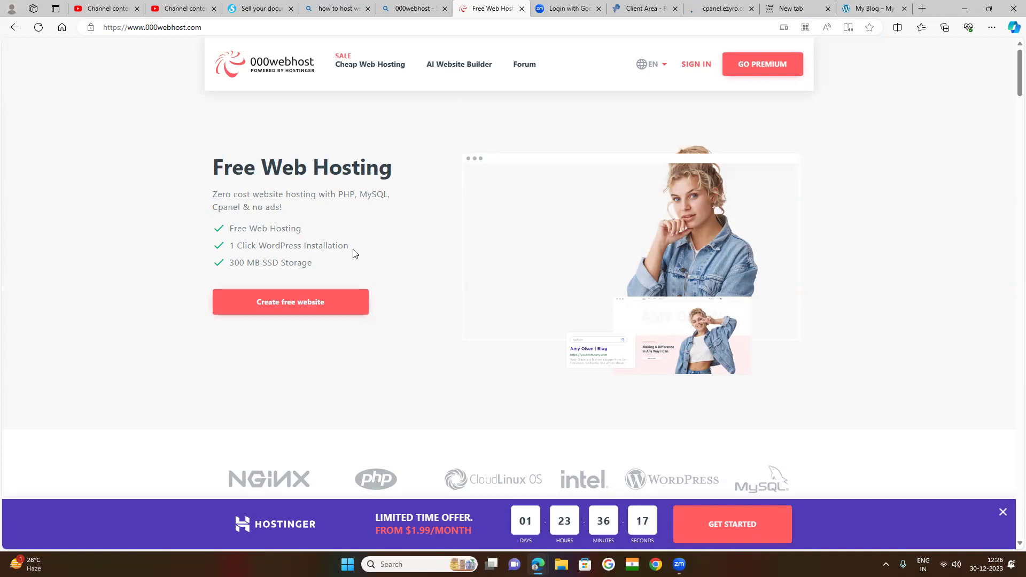
{"action": "left_click_drag", "start_coordinate": [373, 246], "coordinate": [258, 247]}
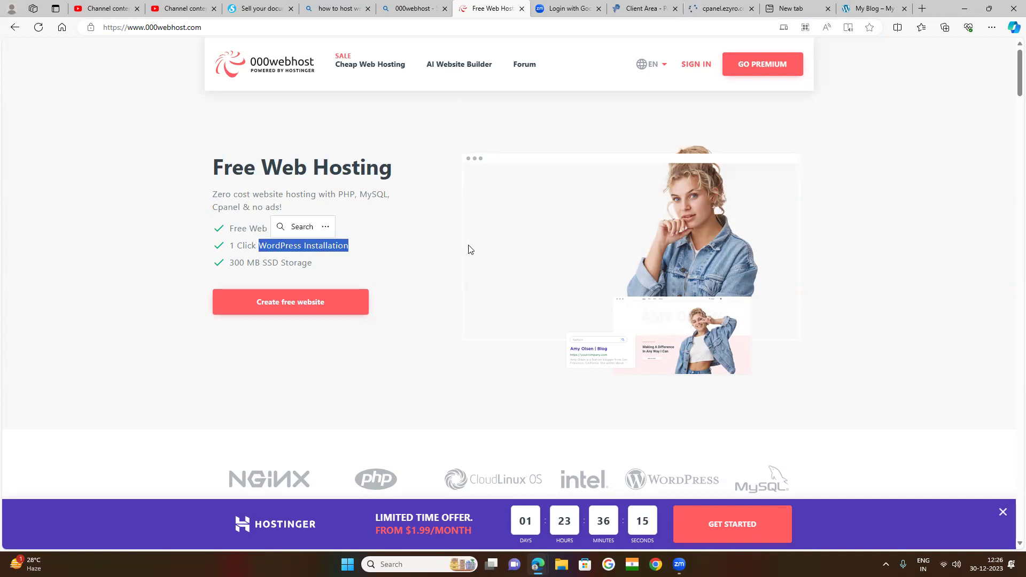
Step: Check the blog, the hosting control panel and the ProFreeHost account management page among the open pages
{"action": "key", "text": "ctrl+9"}
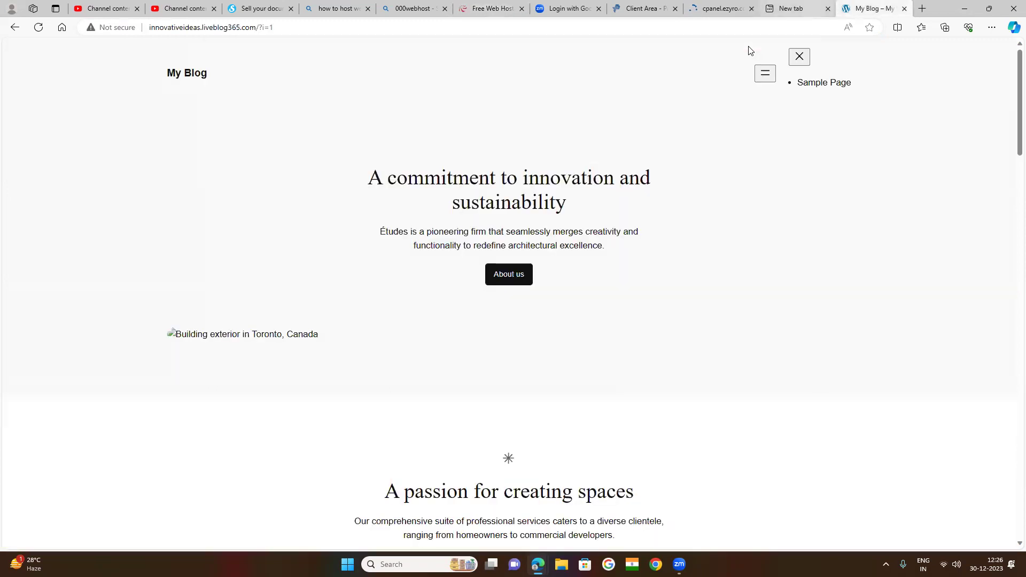
{"action": "key", "text": "ctrl+shift+Tab"}
{"action": "key", "text": "ctrl+shift+Tab"}
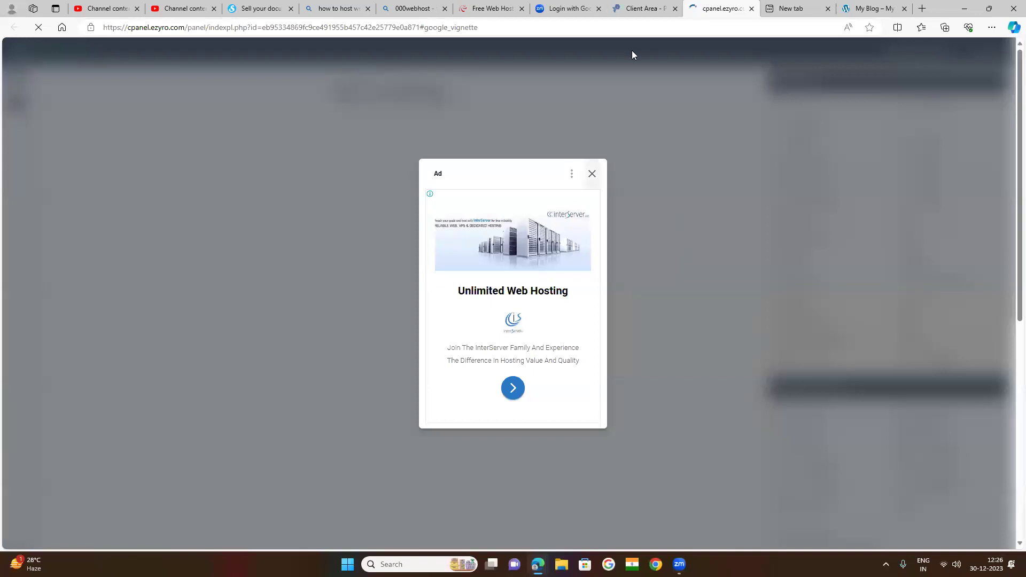
{"action": "key", "text": "ctrl+shift+Tab"}
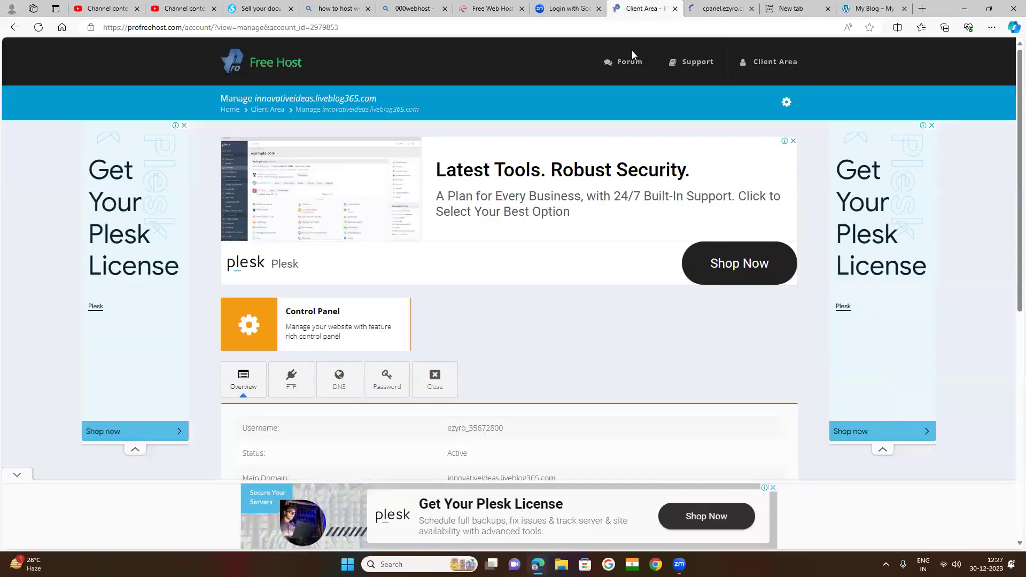
{"action": "key", "text": "ctrl+Tab"}
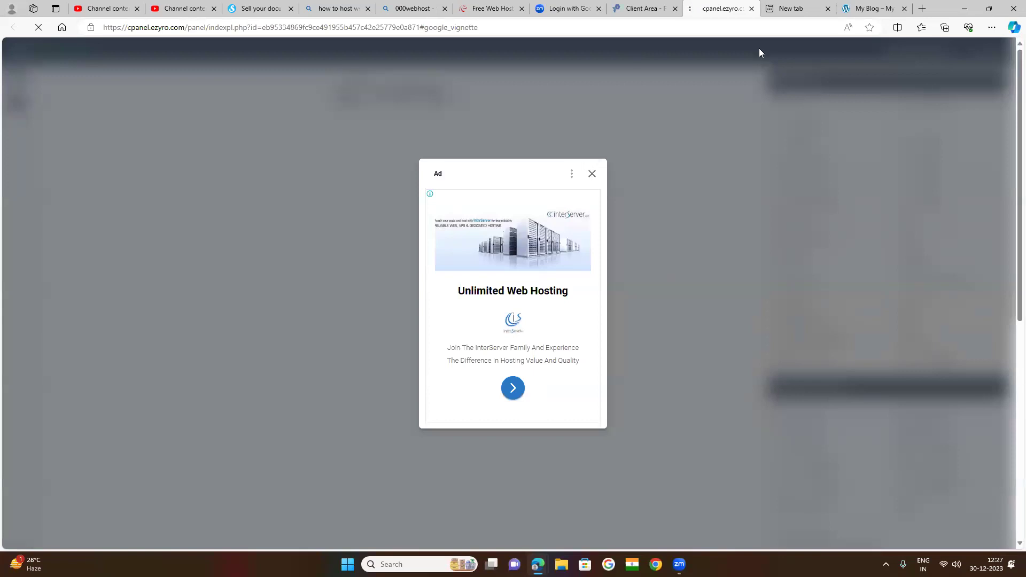
{"action": "key", "text": "ctrl+Tab"}
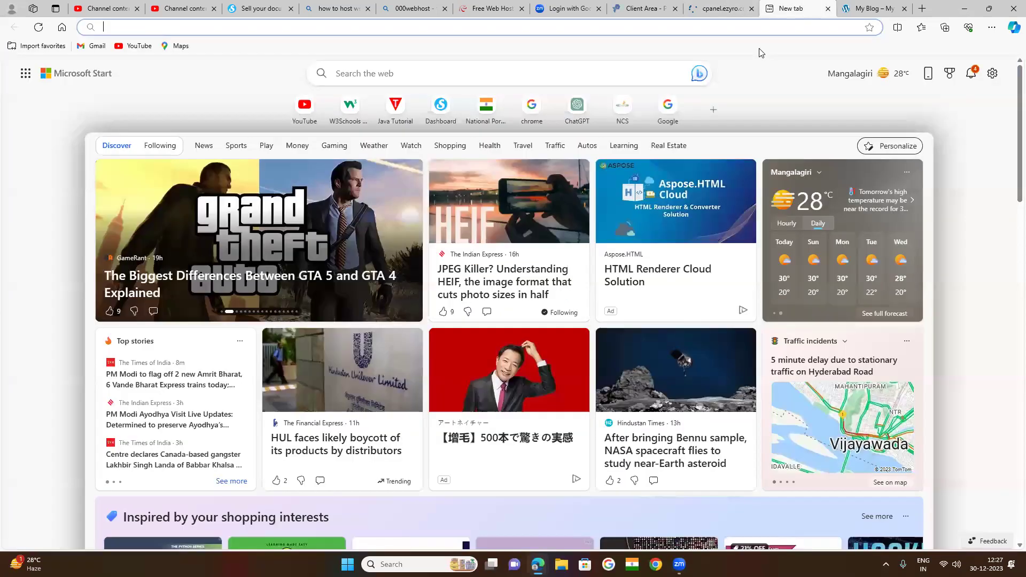
{"action": "key", "text": "ctrl+shift+Tab"}
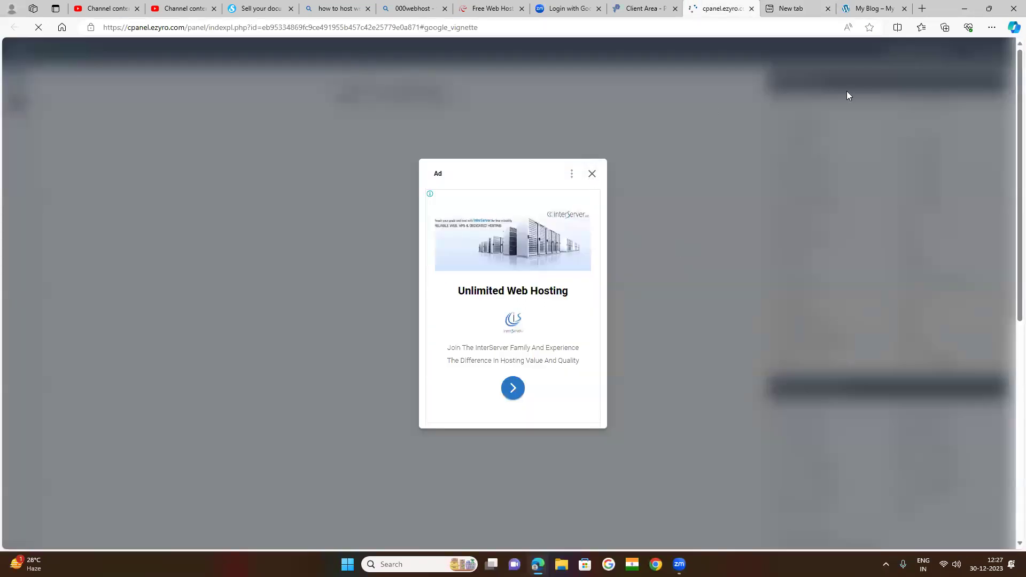
{"action": "key", "text": "ctrl+Tab"}
{"action": "key", "text": "ctrl+Tab"}
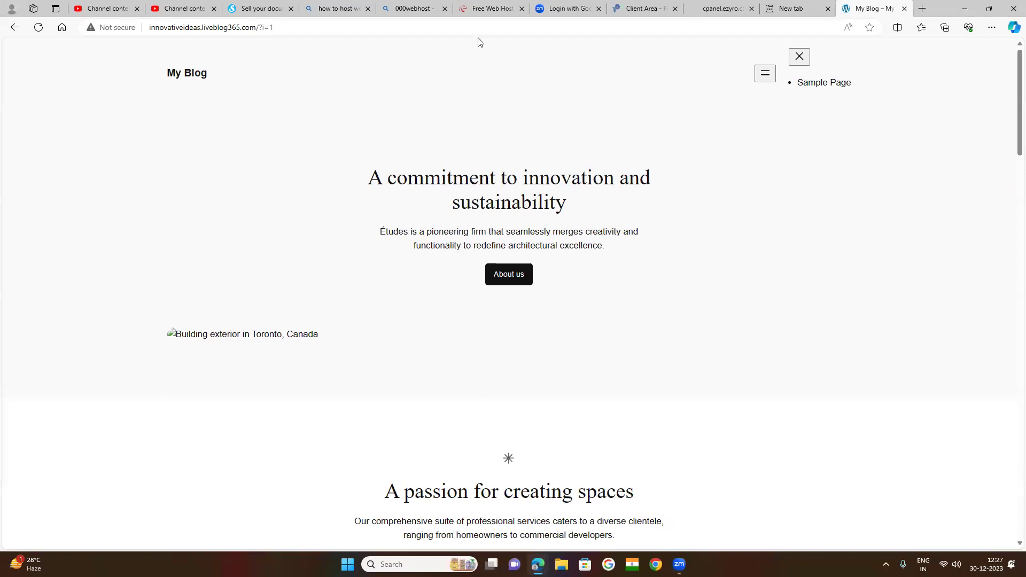
Step: Return to 000webhost and start creating a free website to reach the hosting plan comparison
{"action": "key", "text": "ctrl+shift+Tab"}
{"action": "key", "text": "ctrl+shift+Tab"}
{"action": "key", "text": "ctrl+shift+Tab"}
{"action": "key", "text": "ctrl+shift+Tab"}
{"action": "key", "text": "ctrl+shift+Tab"}
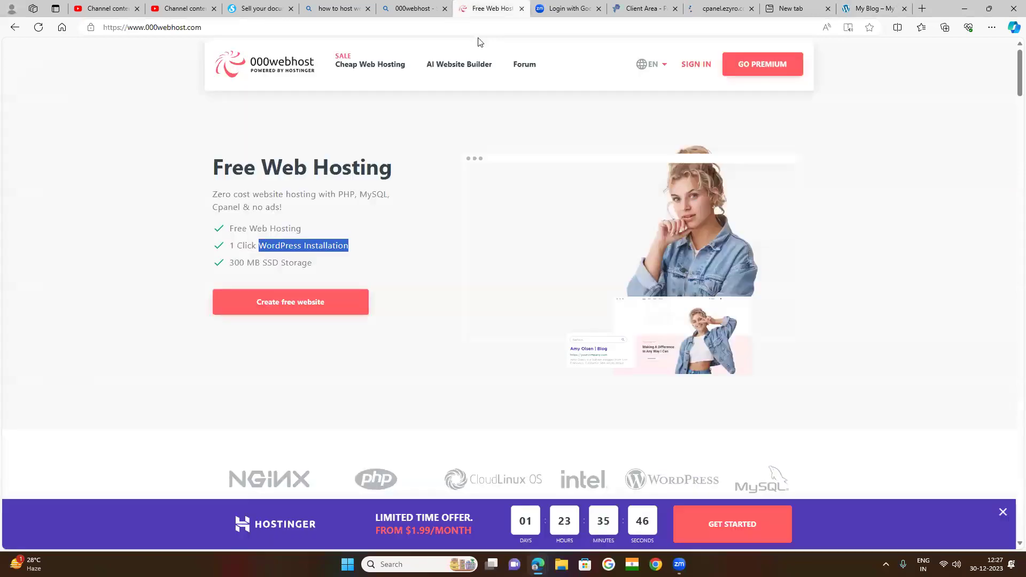
{"action": "left_click", "coordinate": [287, 309]}
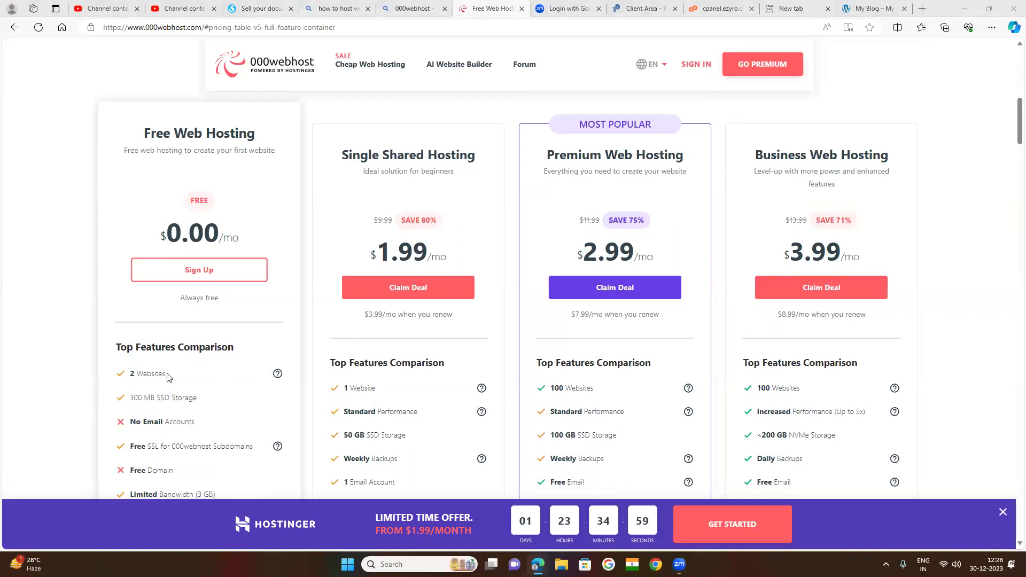
Step: Highlight the 2 Websites entry of the Free Web Hosting plan and examine the plan's feature list
{"action": "triple_click", "coordinate": [187, 376]}
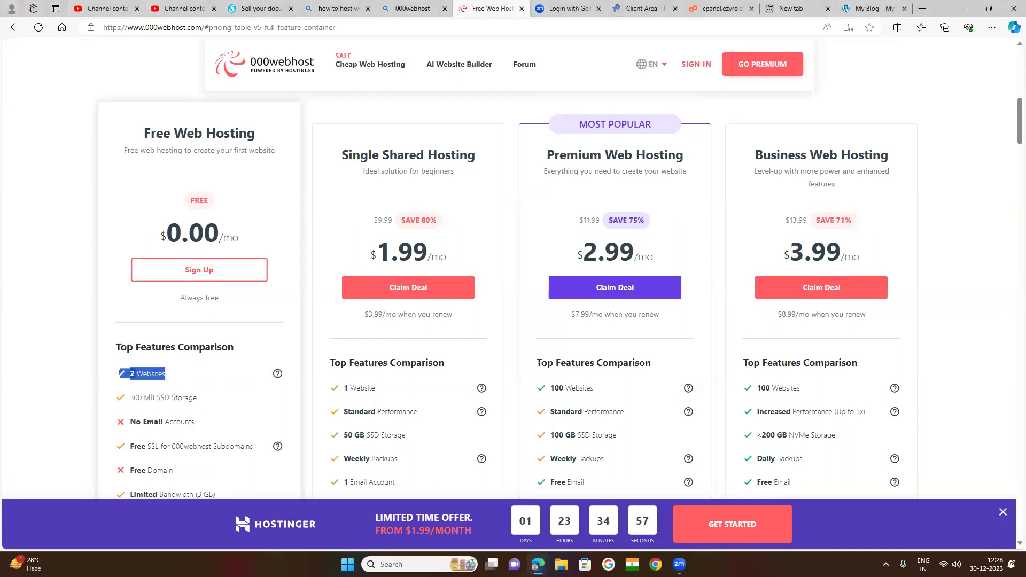
{"action": "scroll", "coordinate": [206, 382], "scroll_direction": "down", "scroll_amount": 4}
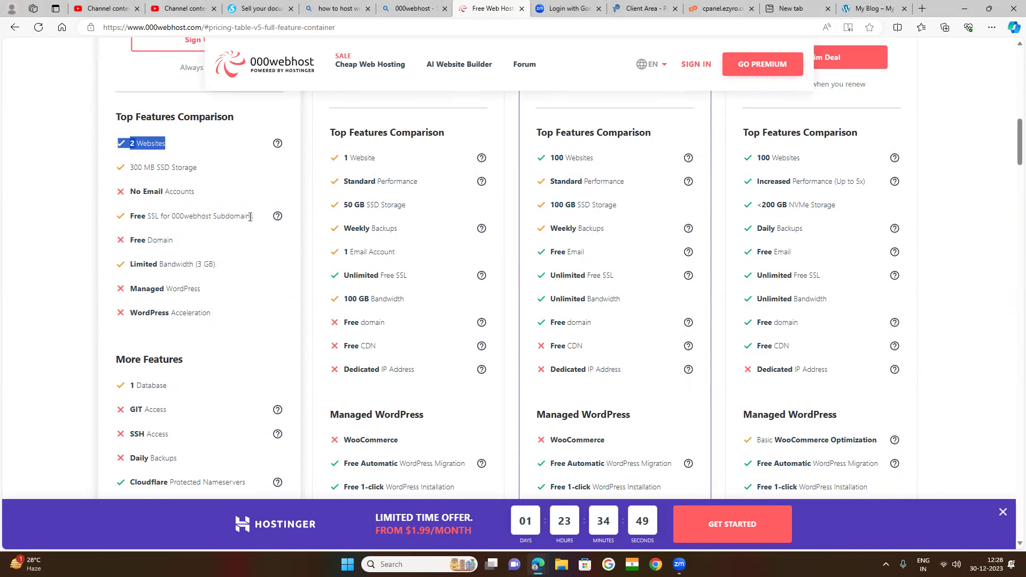
{"action": "scroll", "coordinate": [247, 288], "scroll_direction": "up", "scroll_amount": 3}
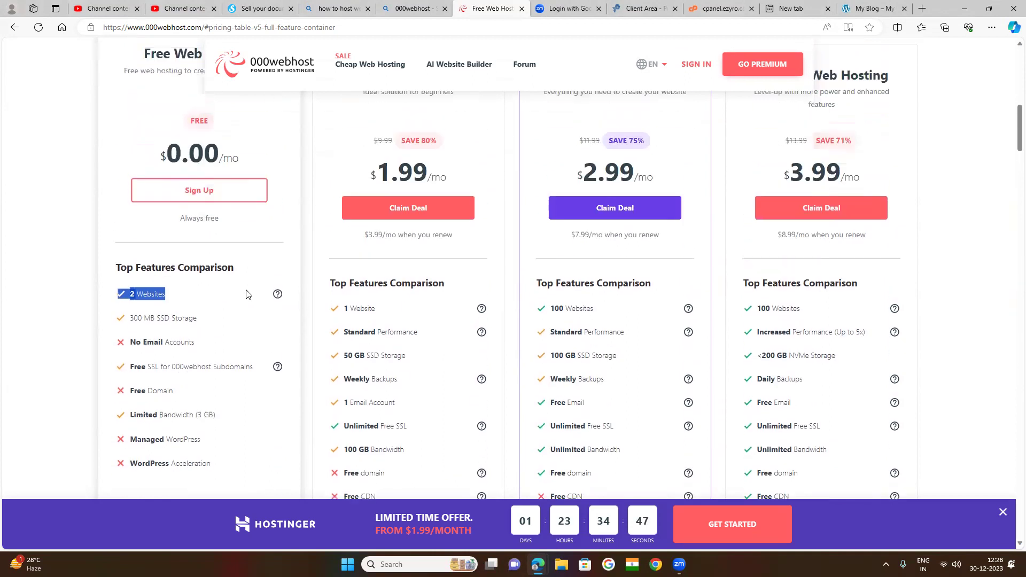
{"action": "left_click", "coordinate": [156, 369]}
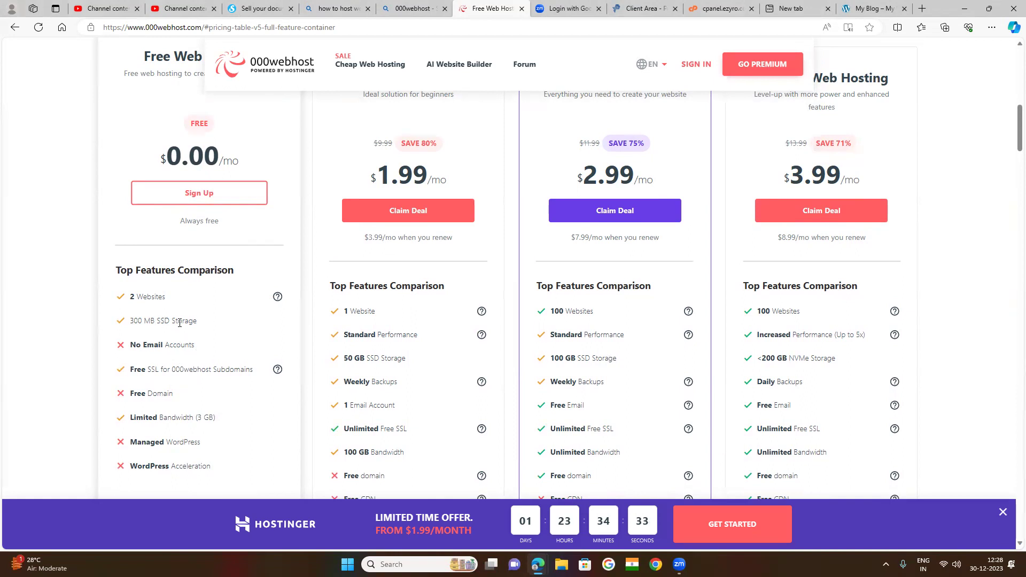
Step: Highlight the 300 MB SSD Storage entry of the Free Web Hosting plan and examine its Free Domain entry
{"action": "left_click_drag", "start_coordinate": [220, 326], "coordinate": [119, 329]}
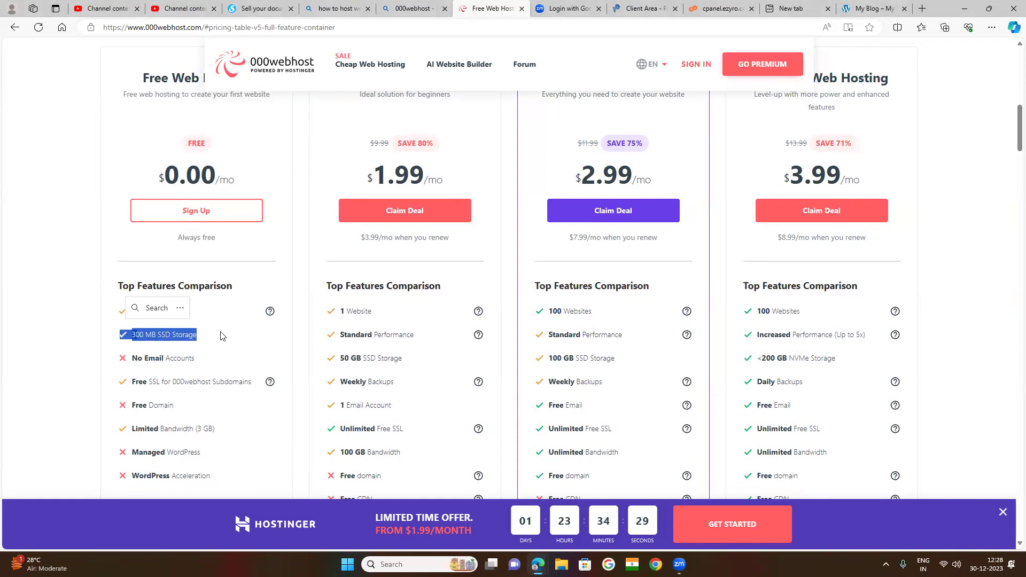
{"action": "left_click", "coordinate": [217, 345]}
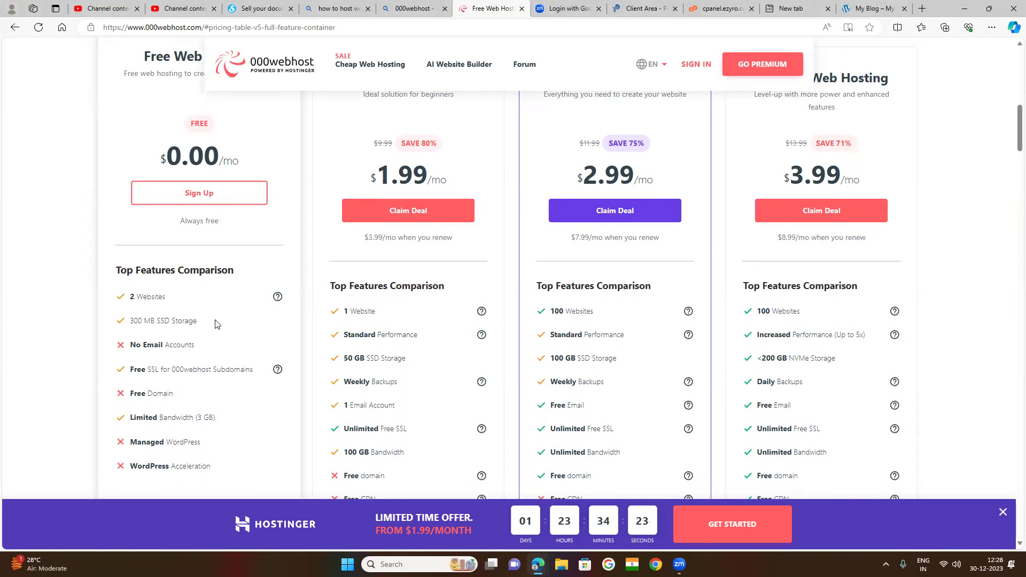
{"action": "left_click_drag", "start_coordinate": [213, 322], "coordinate": [143, 321]}
{"action": "left_click", "coordinate": [183, 320]}
{"action": "left_click_drag", "start_coordinate": [130, 321], "coordinate": [163, 324]}
{"action": "left_click", "coordinate": [223, 332]}
{"action": "triple_click", "coordinate": [190, 393]}
{"action": "left_click", "coordinate": [153, 395]}
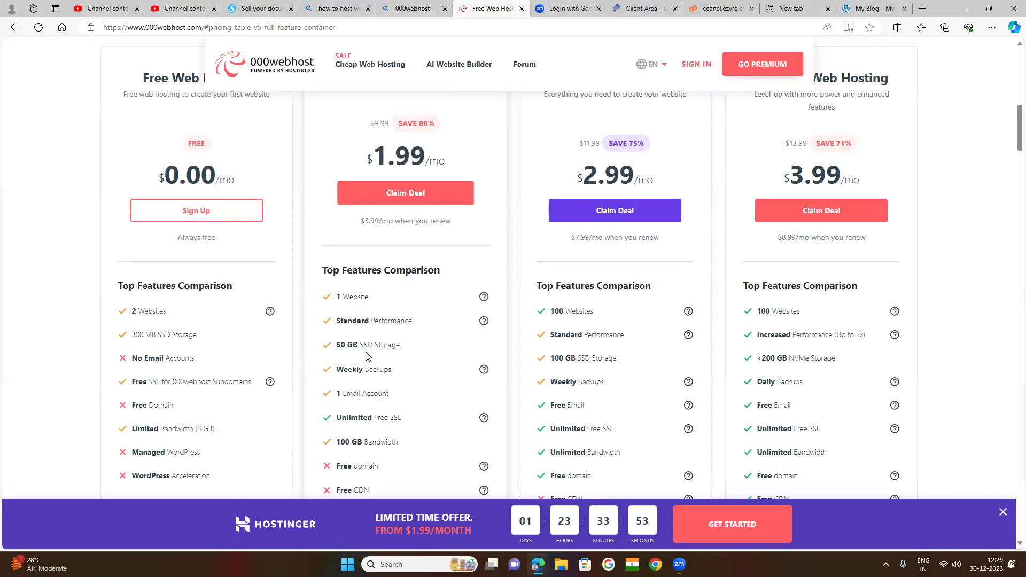
Step: Highlight the 50 GB SSD Storage entry of the Single Shared Hosting plan for comparison with the free plan
{"action": "left_click_drag", "start_coordinate": [407, 347], "coordinate": [336, 346]}
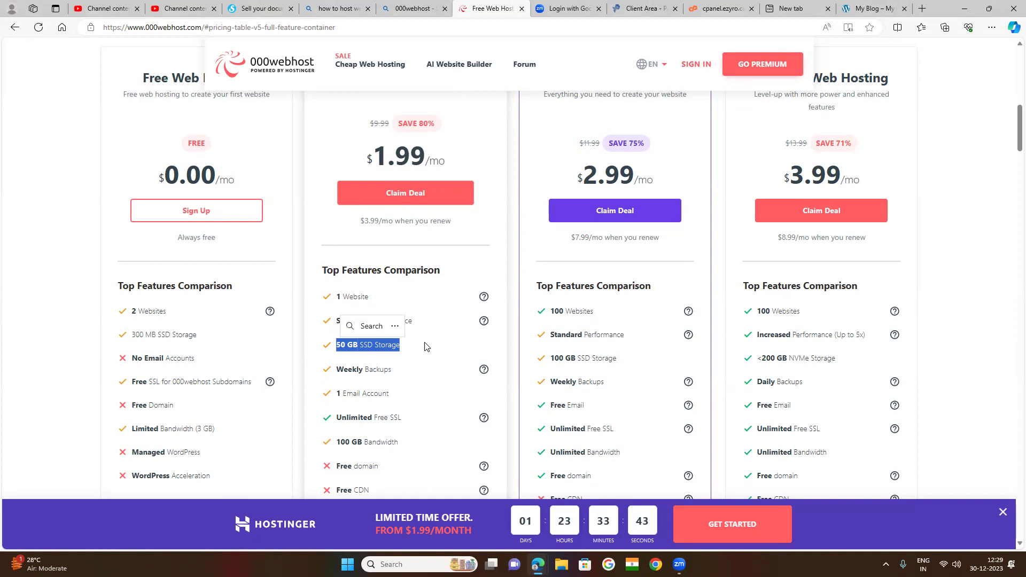
{"action": "left_click", "coordinate": [405, 370]}
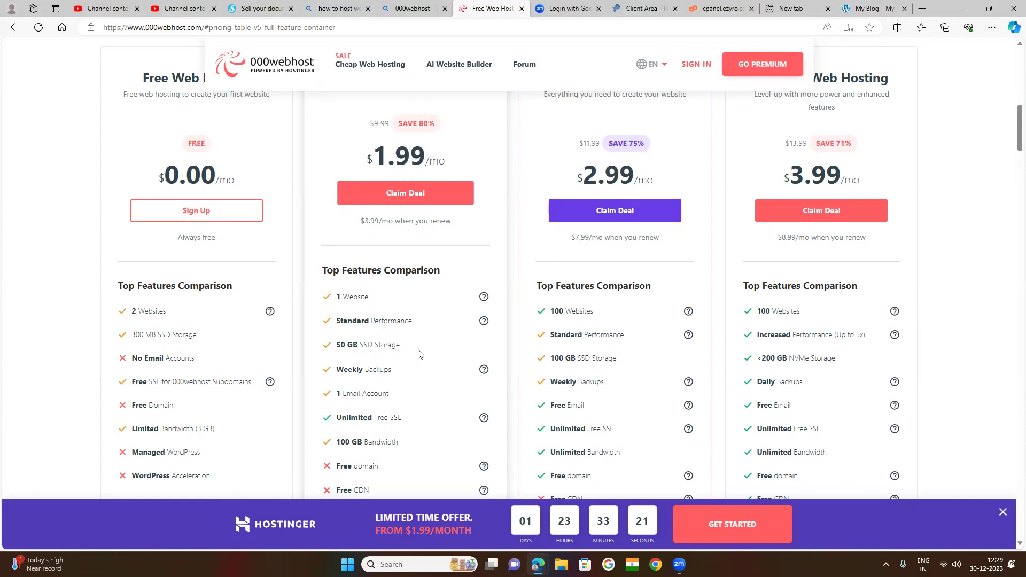
{"action": "left_click_drag", "start_coordinate": [418, 353], "coordinate": [327, 348]}
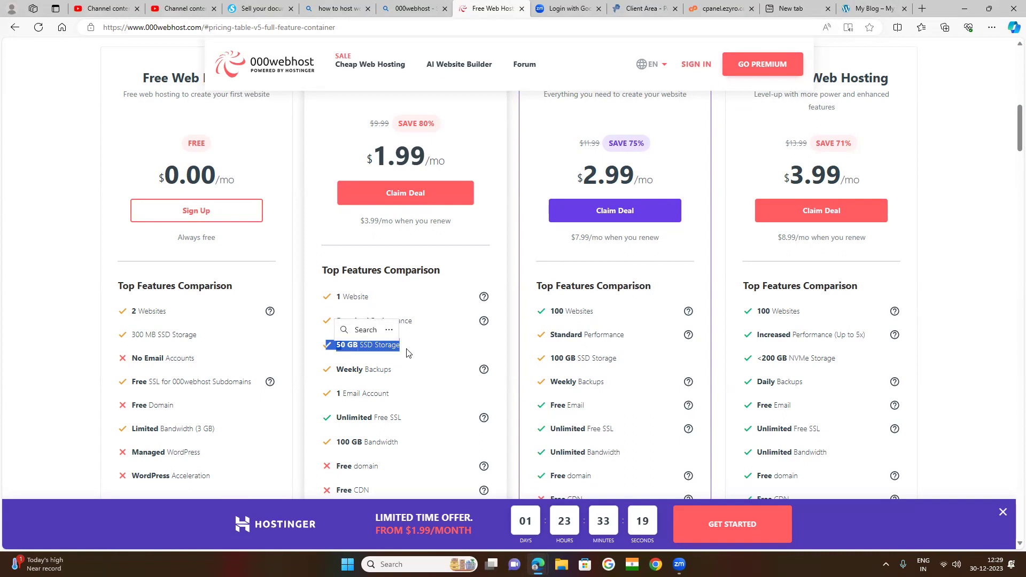
Step: Highlight the Free Domain and WordPress Acceleration entries in the Free Web Hosting plan's feature list
{"action": "left_click", "coordinate": [427, 354]}
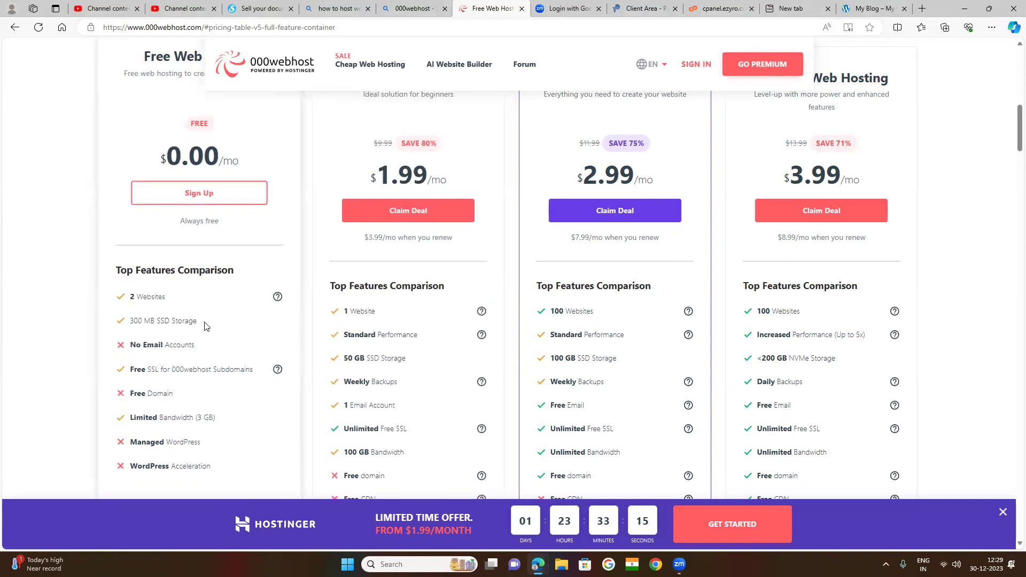
{"action": "left_click_drag", "start_coordinate": [214, 393], "coordinate": [124, 401]}
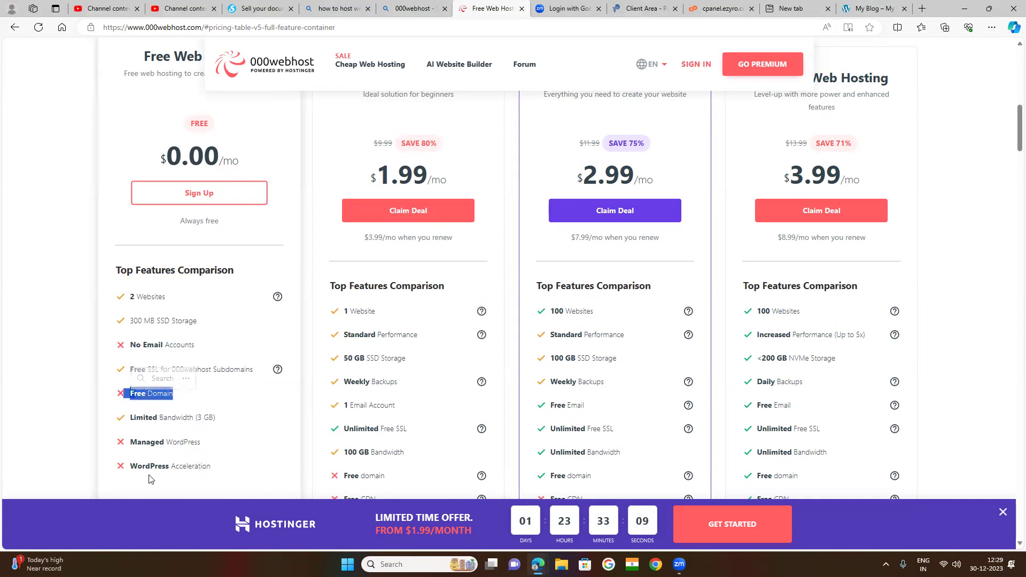
{"action": "left_click_drag", "start_coordinate": [137, 466], "coordinate": [126, 460]}
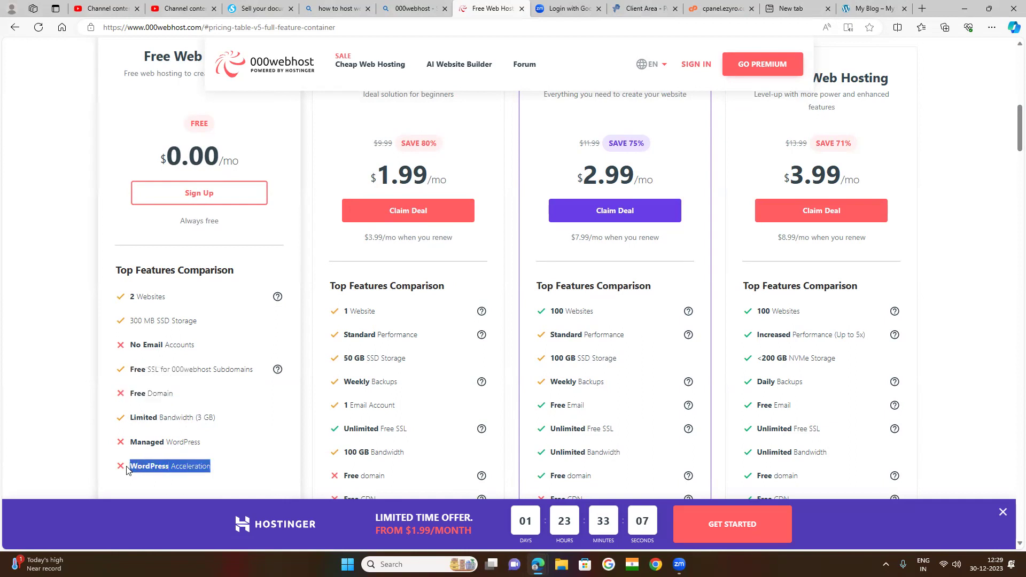
{"action": "left_click", "coordinate": [257, 455]}
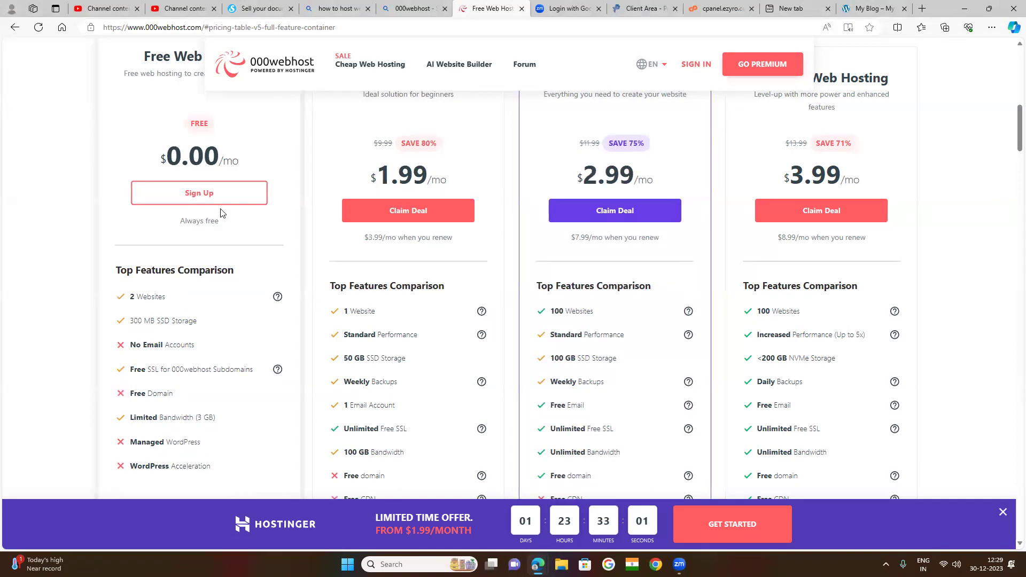
Step: Review the Free Web Hosting plan again, highlighting its Free Domain and Free SSL for 000webhost Subdomains entries
{"action": "scroll", "coordinate": [267, 205], "scroll_direction": "up", "scroll_amount": 3}
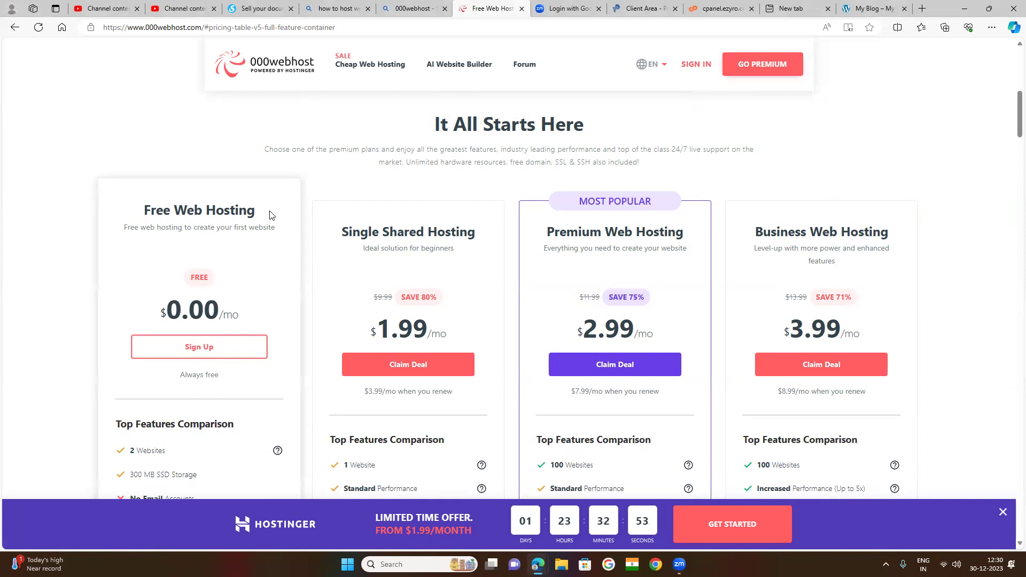
{"action": "scroll", "coordinate": [214, 385], "scroll_direction": "down", "scroll_amount": 4}
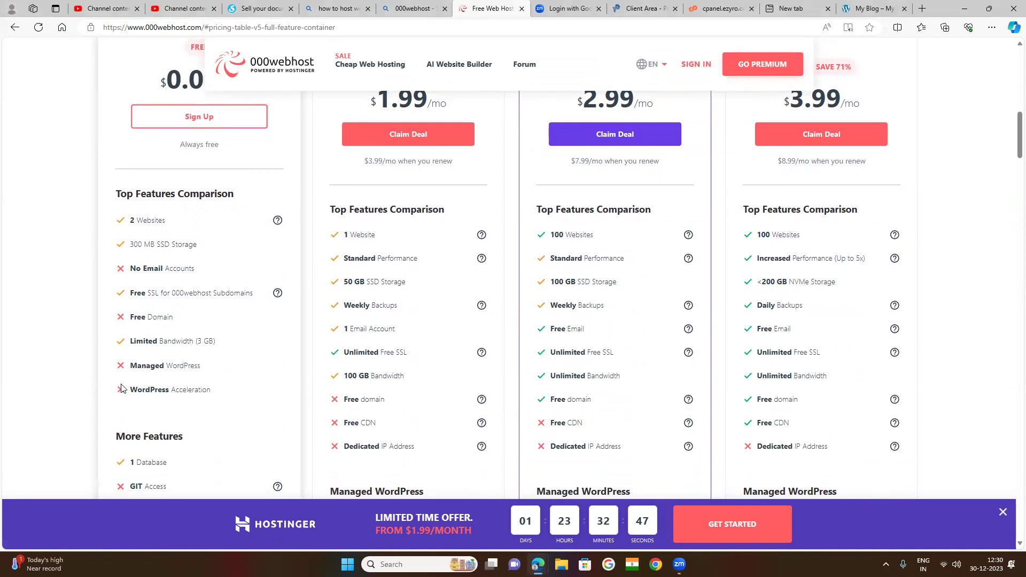
{"action": "left_click_drag", "start_coordinate": [187, 319], "coordinate": [109, 320]}
{"action": "left_click", "coordinate": [222, 322]}
{"action": "left_click_drag", "start_coordinate": [255, 292], "coordinate": [141, 293]}
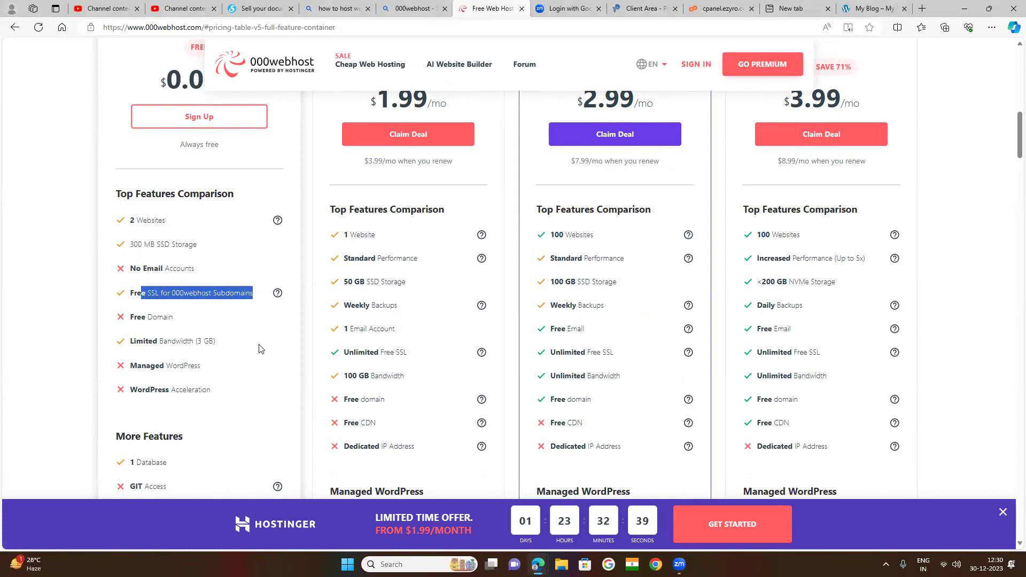
Step: Examine the remaining features of the hosting plans and open the sign-up page of the Free Web Hosting plan
{"action": "scroll", "coordinate": [239, 389], "scroll_direction": "down", "scroll_amount": 4}
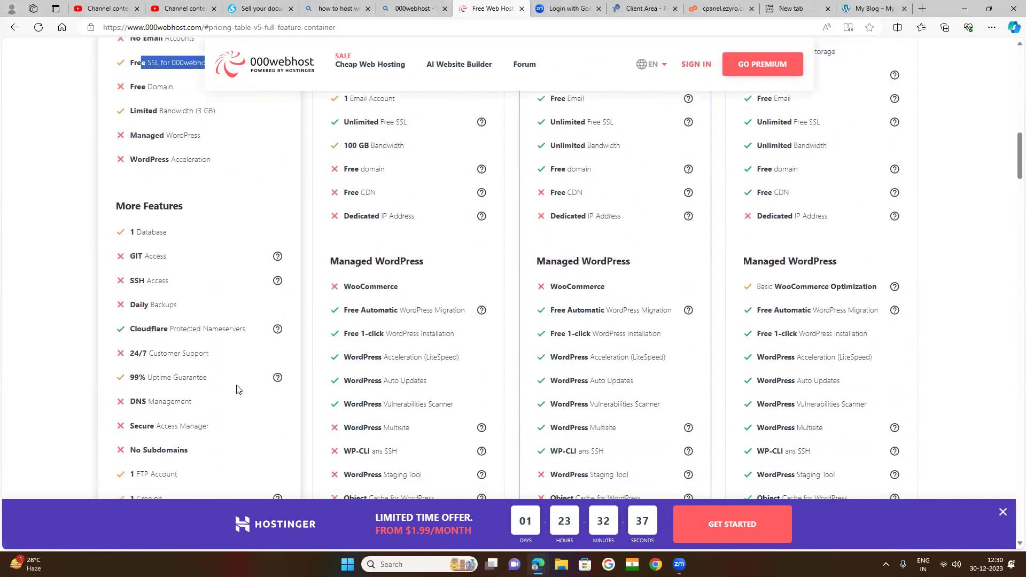
{"action": "scroll", "coordinate": [237, 388], "scroll_direction": "down", "scroll_amount": 9}
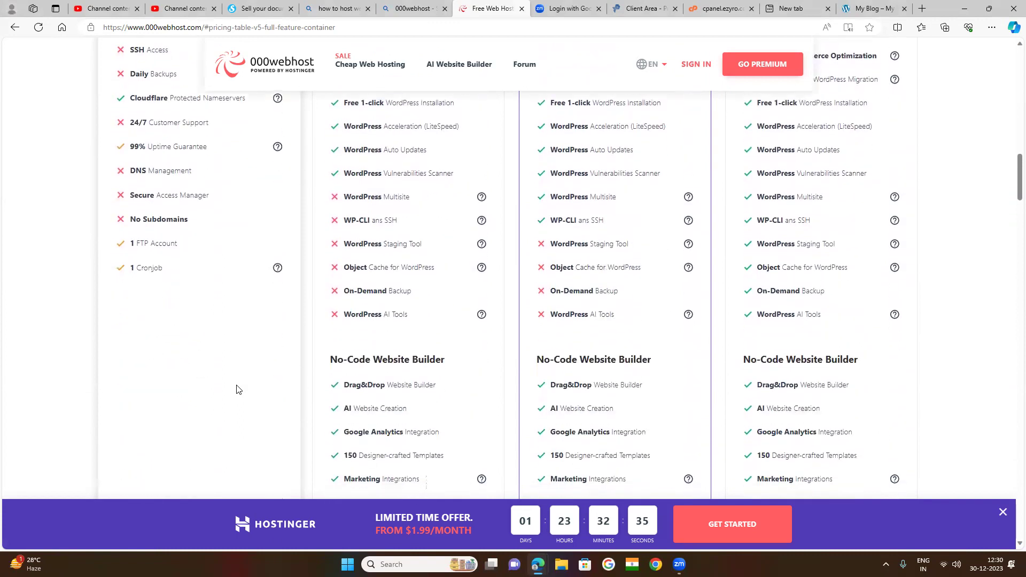
{"action": "scroll", "coordinate": [234, 387], "scroll_direction": "down", "scroll_amount": 10}
{"action": "scroll", "coordinate": [213, 380], "scroll_direction": "up", "scroll_amount": 4}
{"action": "scroll", "coordinate": [222, 363], "scroll_direction": "up", "scroll_amount": 15}
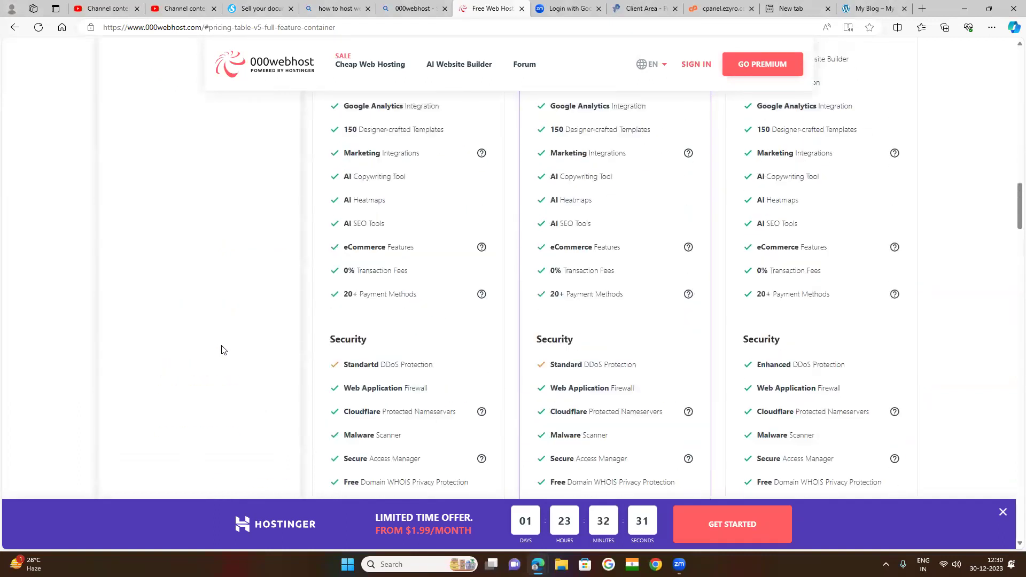
{"action": "scroll", "coordinate": [223, 326], "scroll_direction": "up", "scroll_amount": 11}
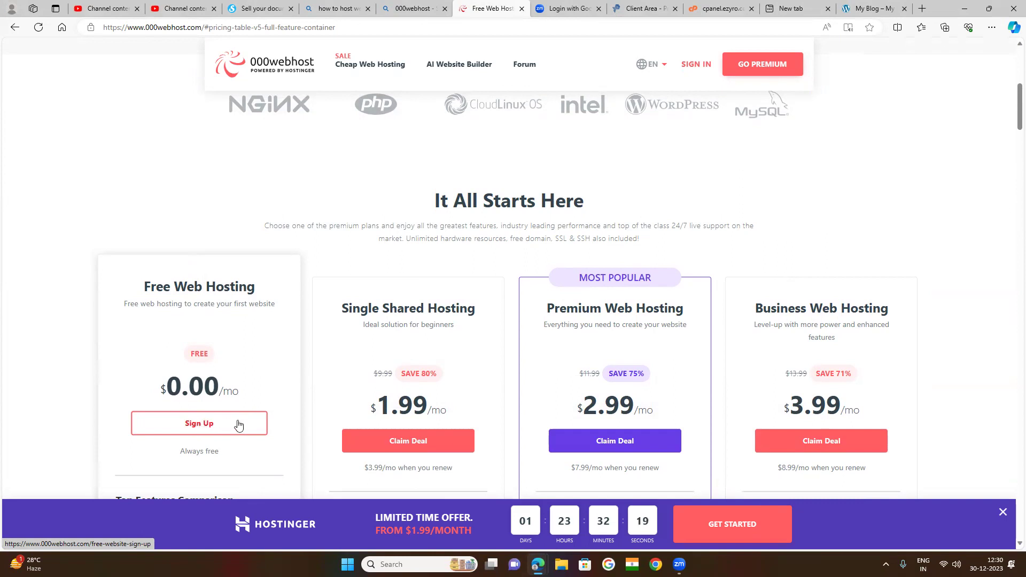
{"action": "left_click", "coordinate": [199, 425]}
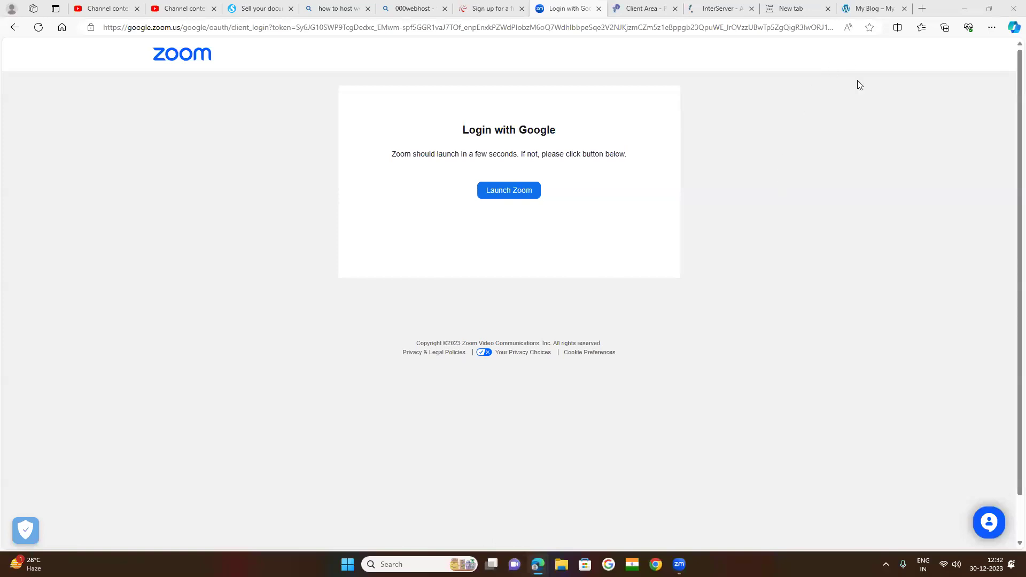
Step: Switch to the My Blog site and inspect its full web address
{"action": "key", "text": "ctrl+9"}
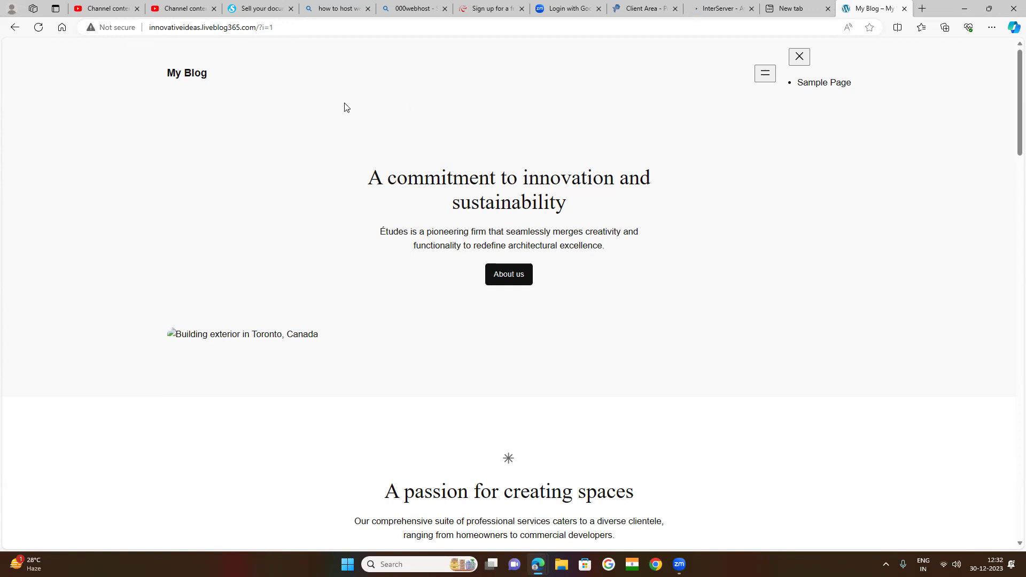
{"action": "left_click", "coordinate": [285, 27]}
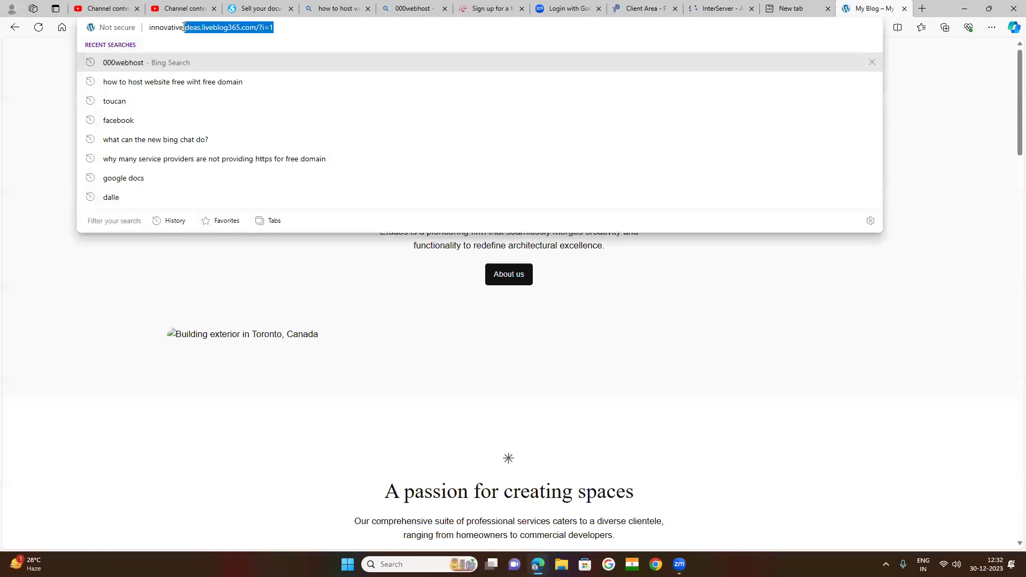
{"action": "left_click", "coordinate": [322, 31]}
{"action": "left_click", "coordinate": [417, 314]}
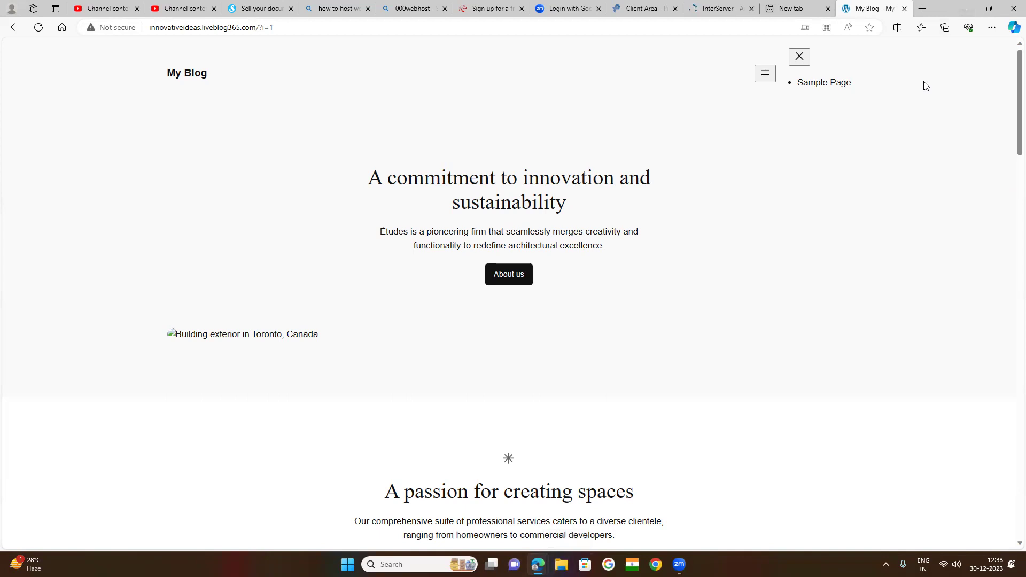
Step: Open Google Docs in a new tab and look through the recent documents
{"action": "key", "text": "ctrl+t"}
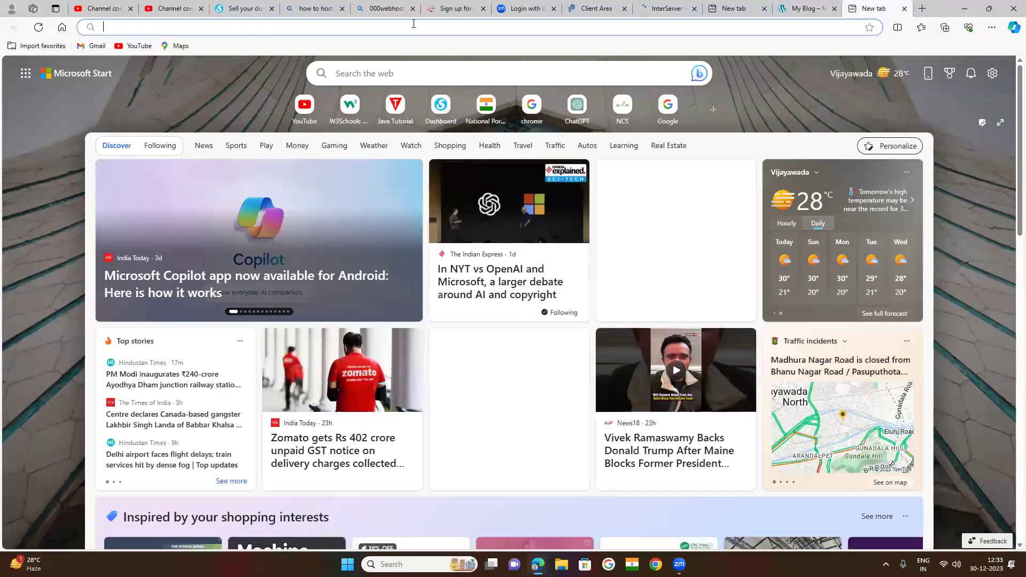
{"action": "left_click", "coordinate": [413, 25]}
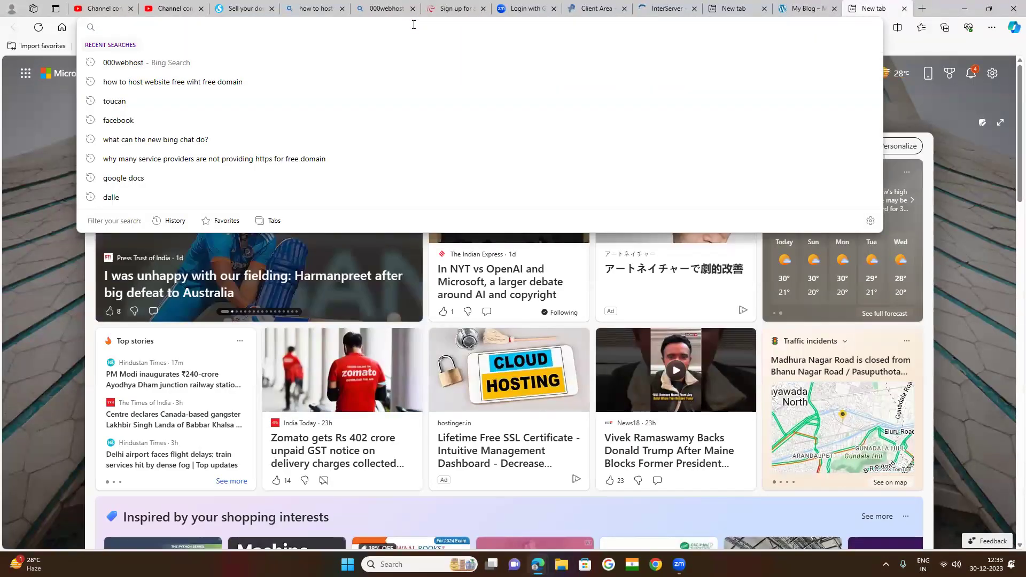
{"action": "type", "text": "doc"}
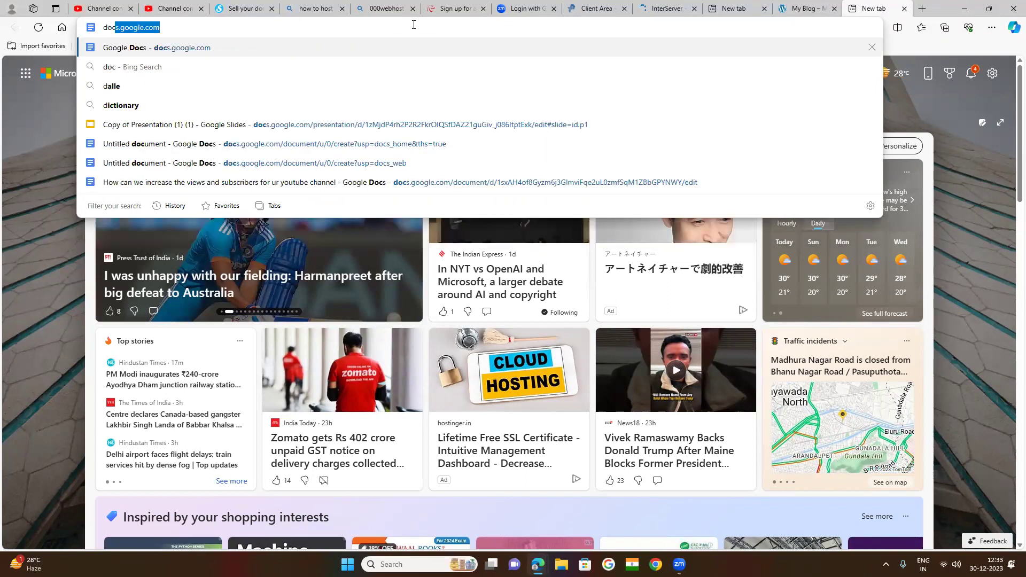
{"action": "key", "text": "Return"}
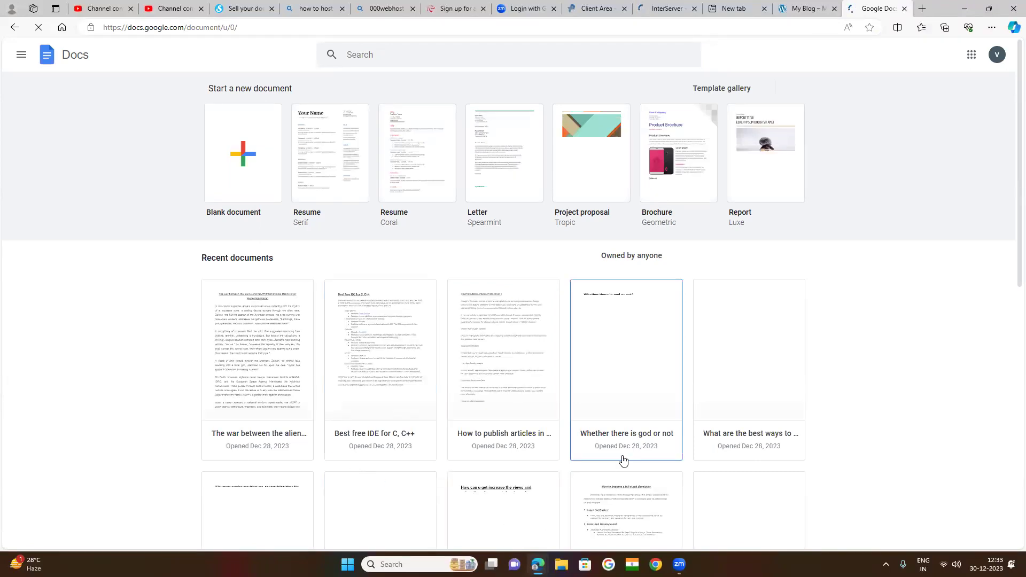
{"action": "scroll", "coordinate": [623, 461], "scroll_direction": "down", "scroll_amount": 3}
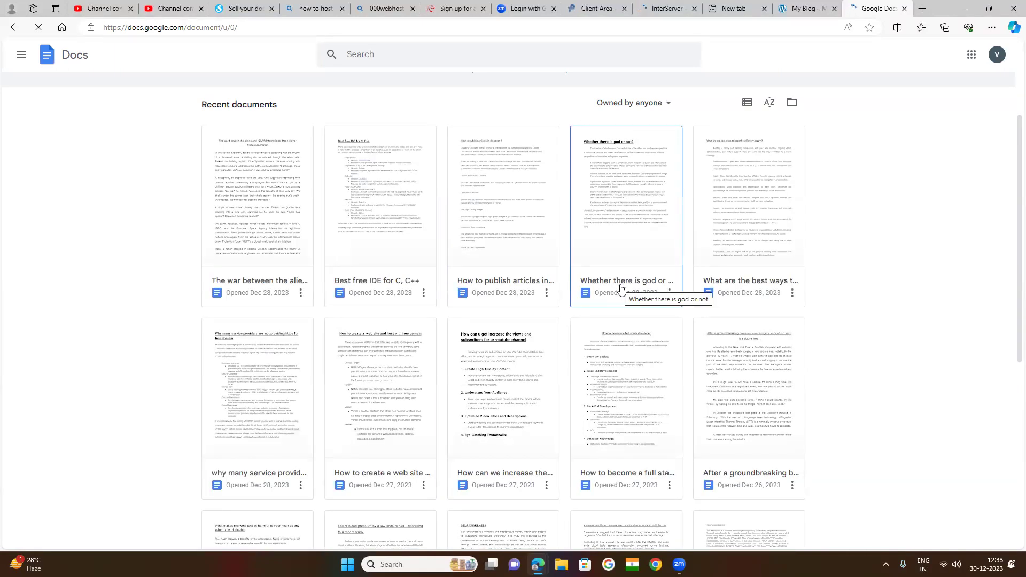
{"action": "scroll", "coordinate": [775, 148], "scroll_direction": "down", "scroll_amount": 3}
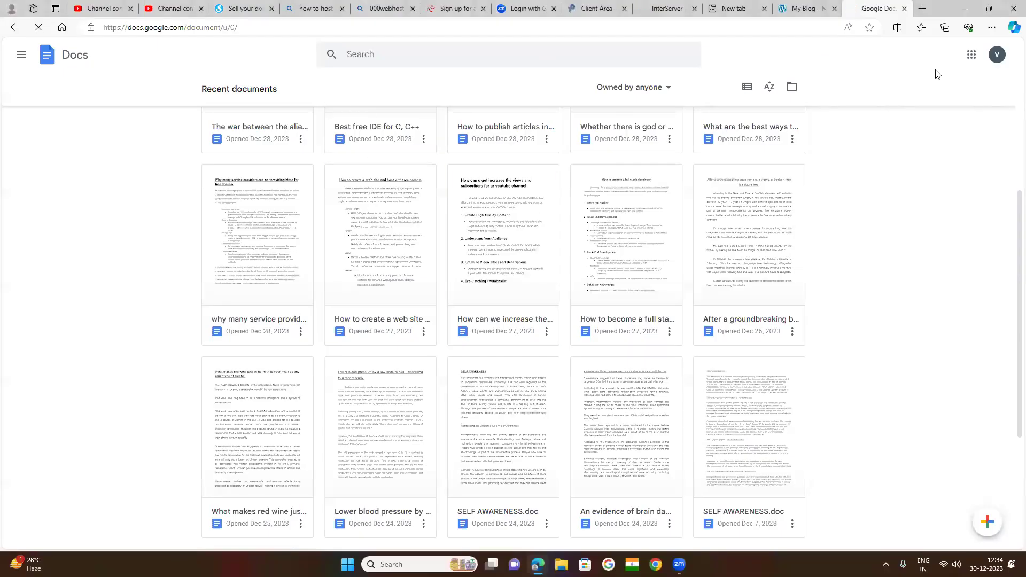
Step: Open ChatGPT at chat.openai.com in a new browser tab
{"action": "left_click", "coordinate": [922, 8]}
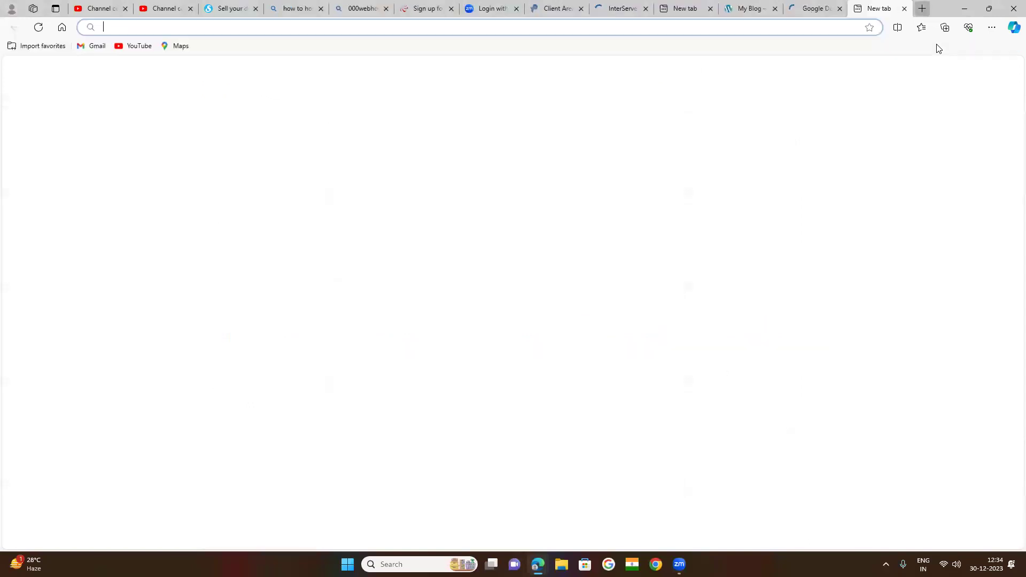
{"action": "left_click", "coordinate": [428, 27]}
{"action": "type", "text": "op"}
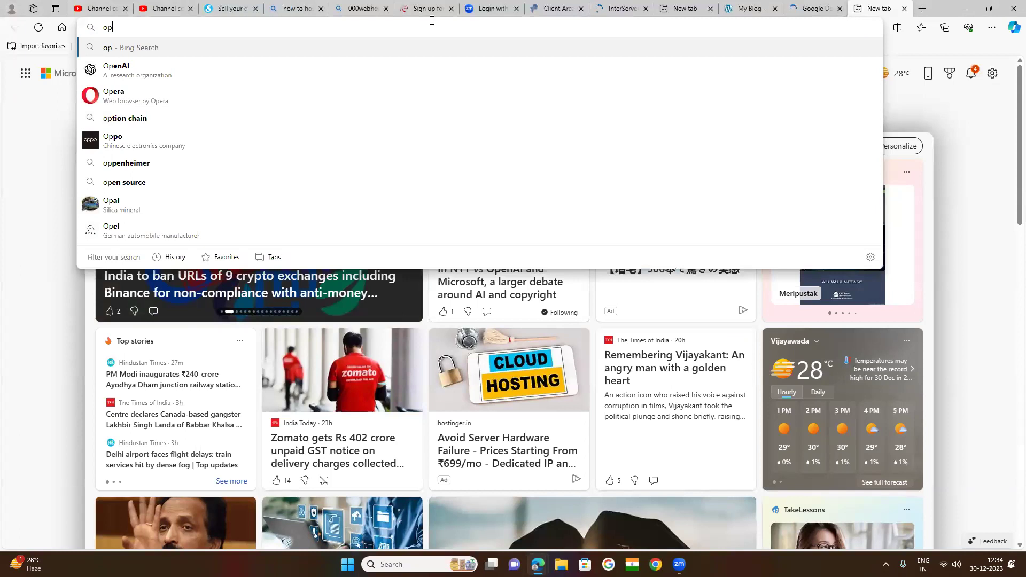
{"action": "key", "text": "BackSpace"}
{"action": "key", "text": "BackSpace"}
{"action": "type", "text": "ch"}
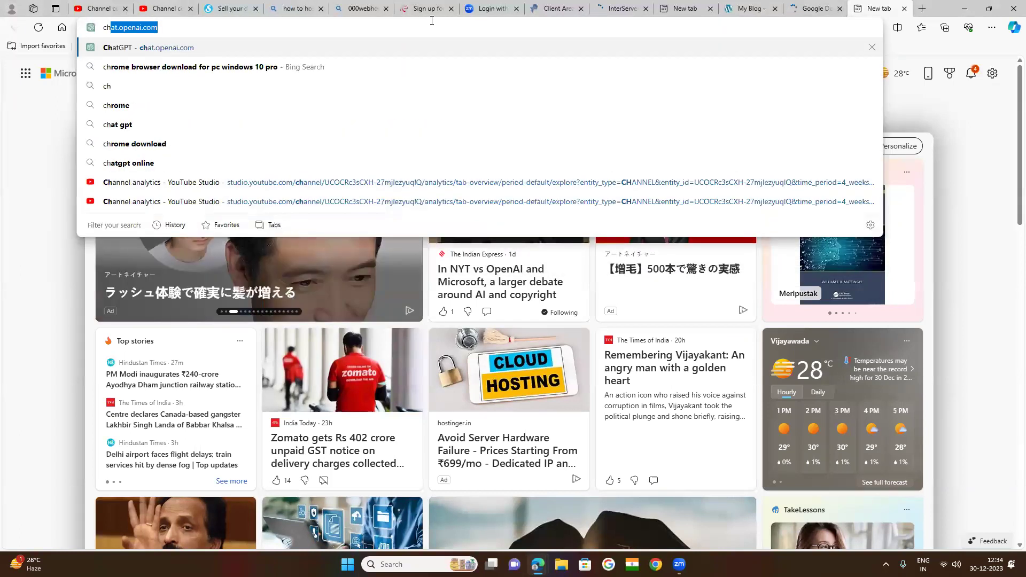
{"action": "key", "text": "Return"}
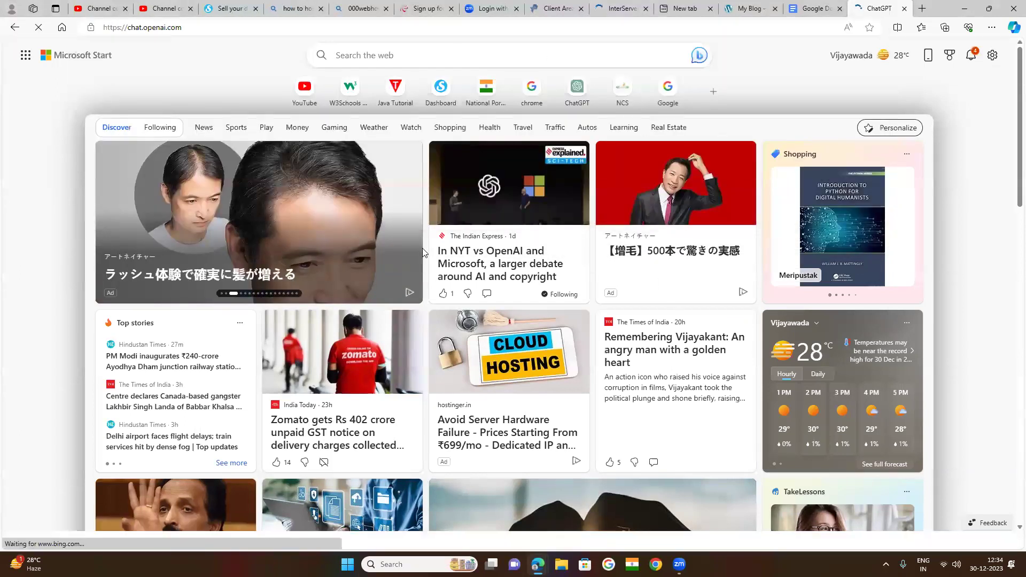
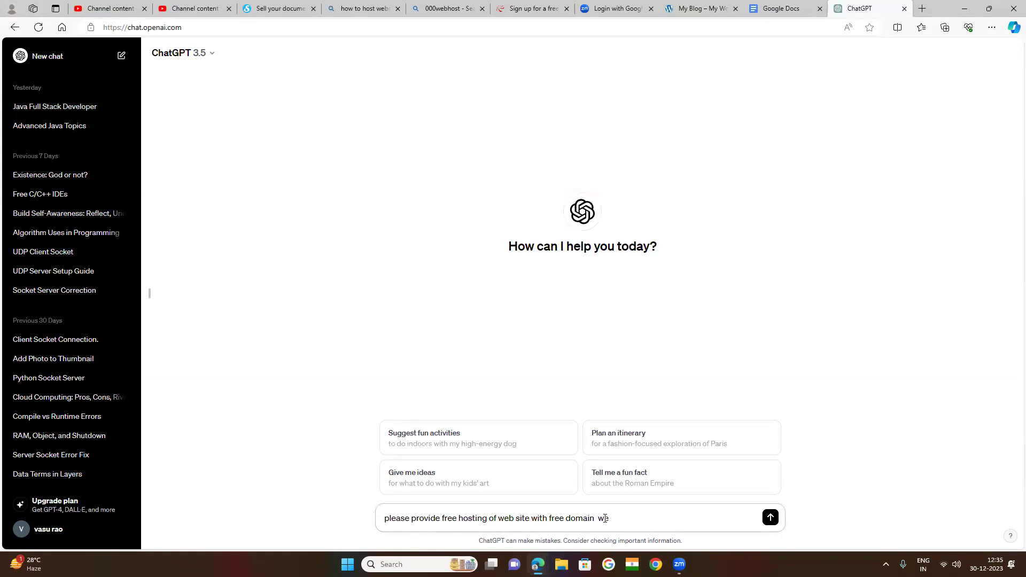
Step: Complete the prompt as "please provide free hosting of web site with free domain service providers" and submit it to ChatGPT
{"action": "key", "text": "BackSpace"}
{"action": "key", "text": "BackSpace"}
{"action": "key", "text": "BackSpace"}
{"action": "type", "text": "providers"}
{"action": "key", "text": "Return"}
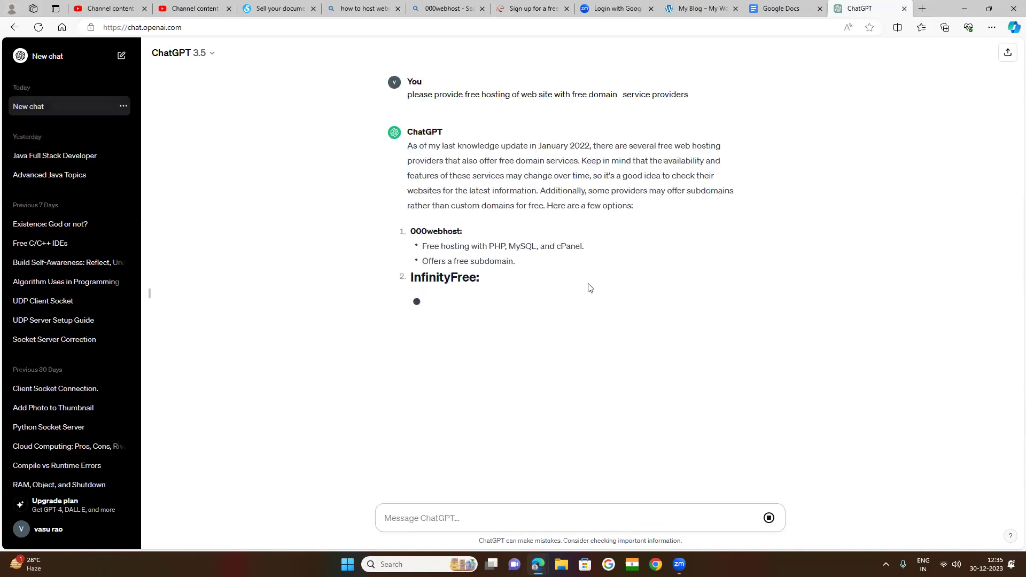
Step: Read the first providers in ChatGPT's answer, highlighting the 000webhost, InfinityFree and Byet.host entries
{"action": "left_click_drag", "start_coordinate": [487, 235], "coordinate": [404, 230]}
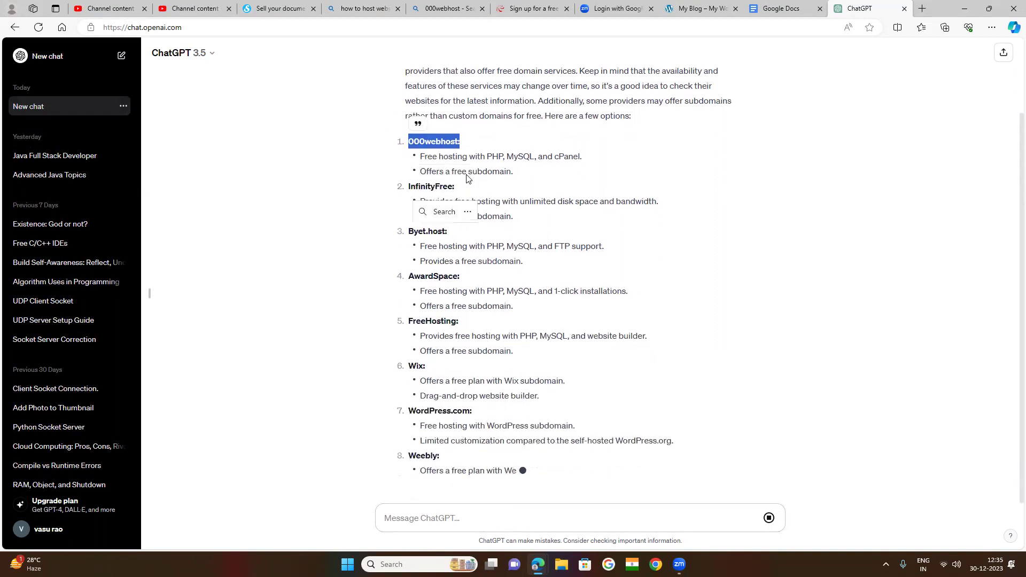
{"action": "scroll", "coordinate": [454, 214], "scroll_direction": "up", "scroll_amount": 3}
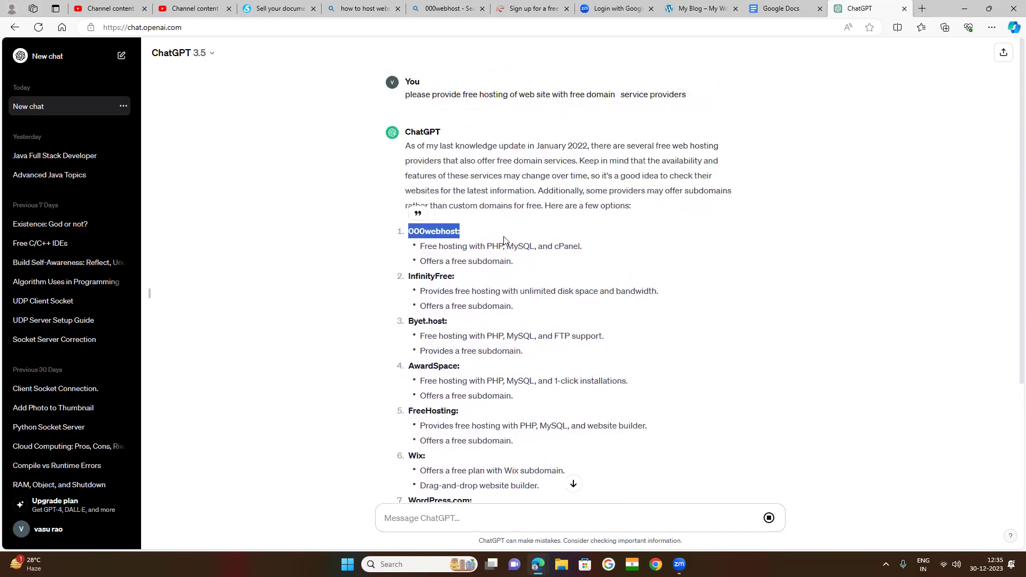
{"action": "left_click_drag", "start_coordinate": [457, 277], "coordinate": [404, 277]}
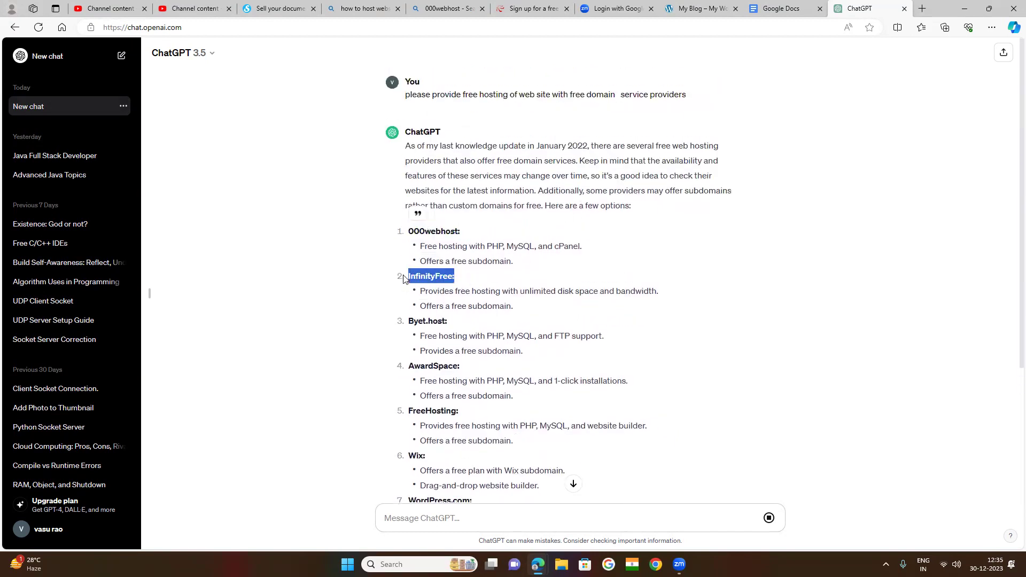
{"action": "left_click_drag", "start_coordinate": [450, 326], "coordinate": [405, 145]}
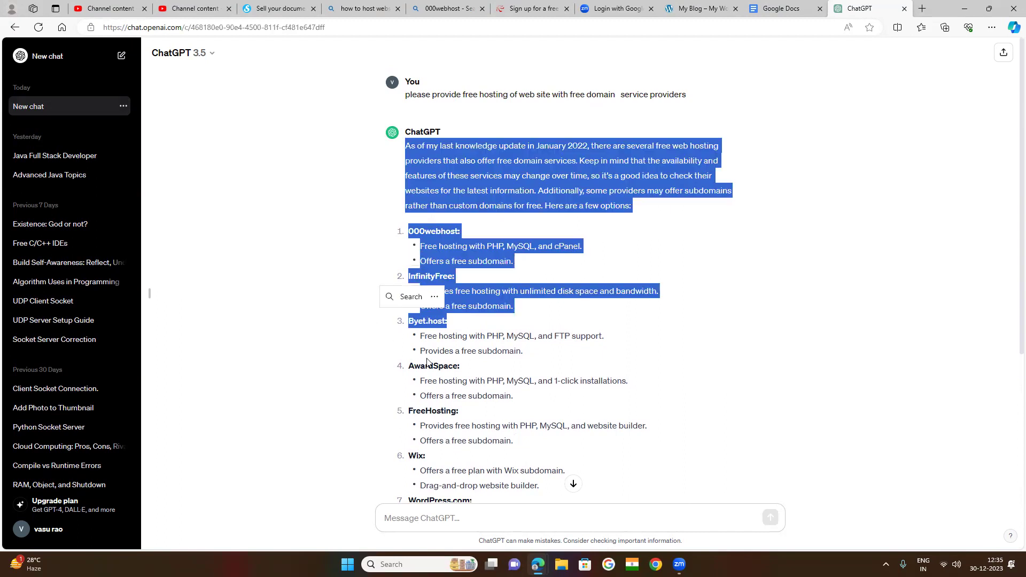
{"action": "left_click", "coordinate": [494, 327]}
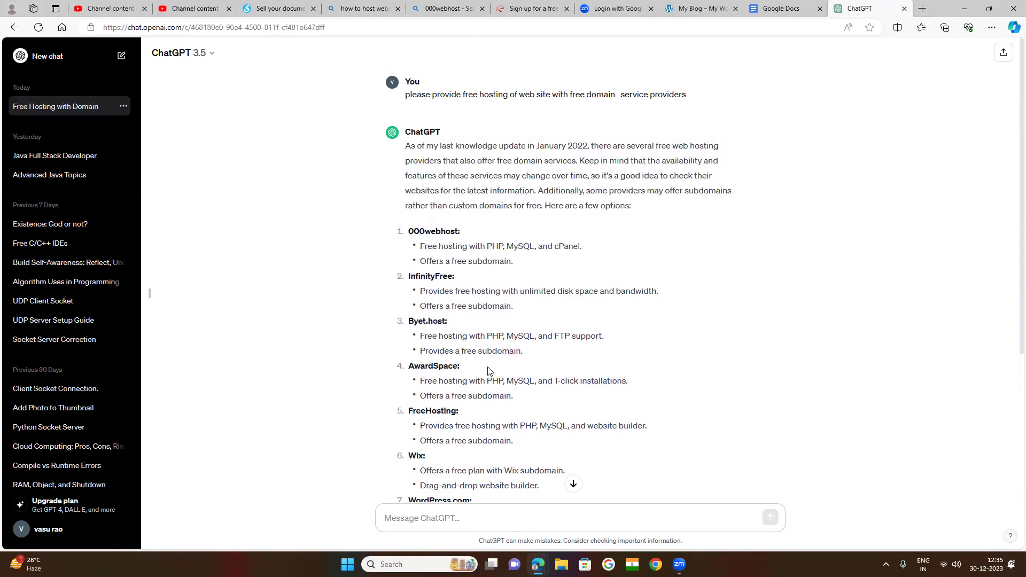
Step: Highlight the AwardSpace and FreeHosting entries in ChatGPT's provider list
{"action": "left_click_drag", "start_coordinate": [480, 369], "coordinate": [406, 367]}
{"action": "triple_click", "coordinate": [477, 413]}
{"action": "left_click", "coordinate": [509, 415]}
Step: Highlight the Wix and WordPress.com entries further down ChatGPT's provider list
{"action": "scroll", "coordinate": [470, 443], "scroll_direction": "down", "scroll_amount": 4}
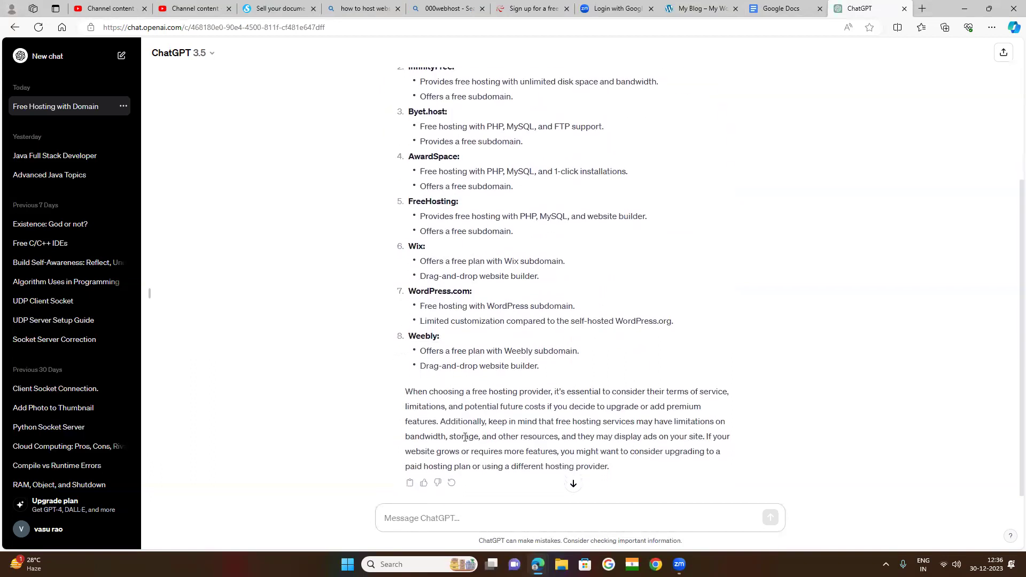
{"action": "left_click_drag", "start_coordinate": [439, 249], "coordinate": [409, 248]}
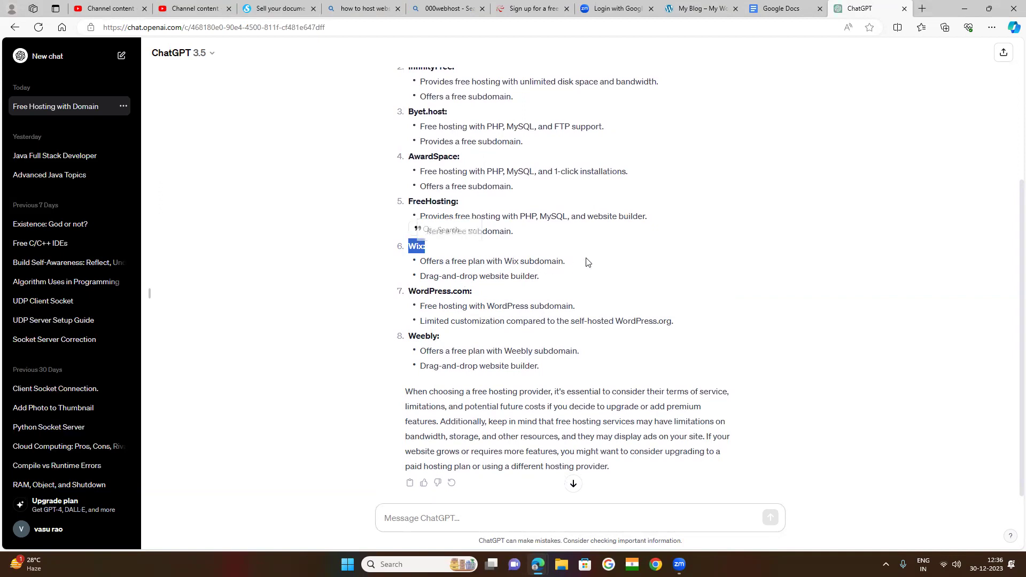
{"action": "left_click_drag", "start_coordinate": [481, 294], "coordinate": [407, 293]}
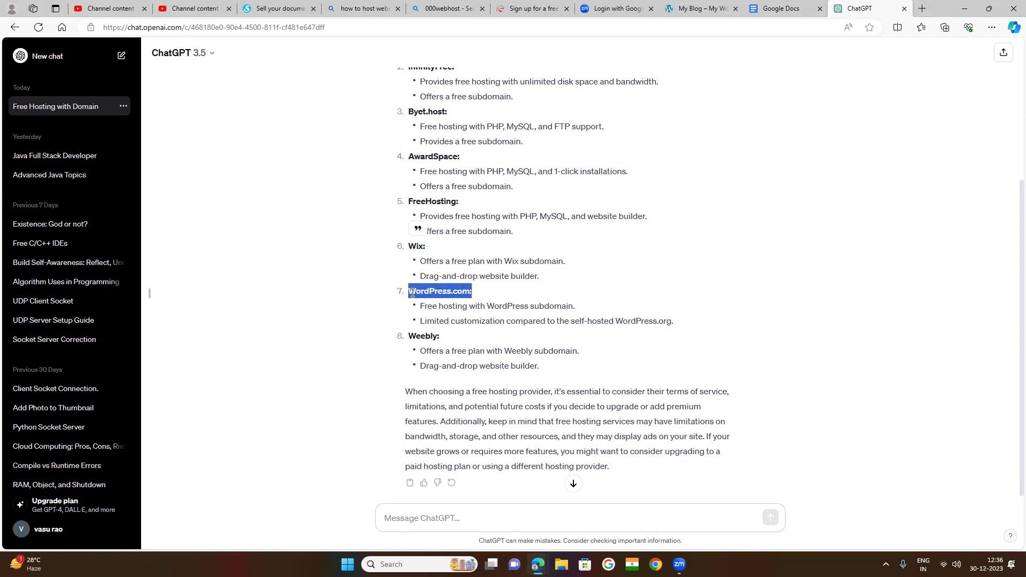
Step: Review the WordPress.com entry's subdomain note in ChatGPT's answer and highlight the 000webhost entry at the start of the list
{"action": "left_click", "coordinate": [526, 291]}
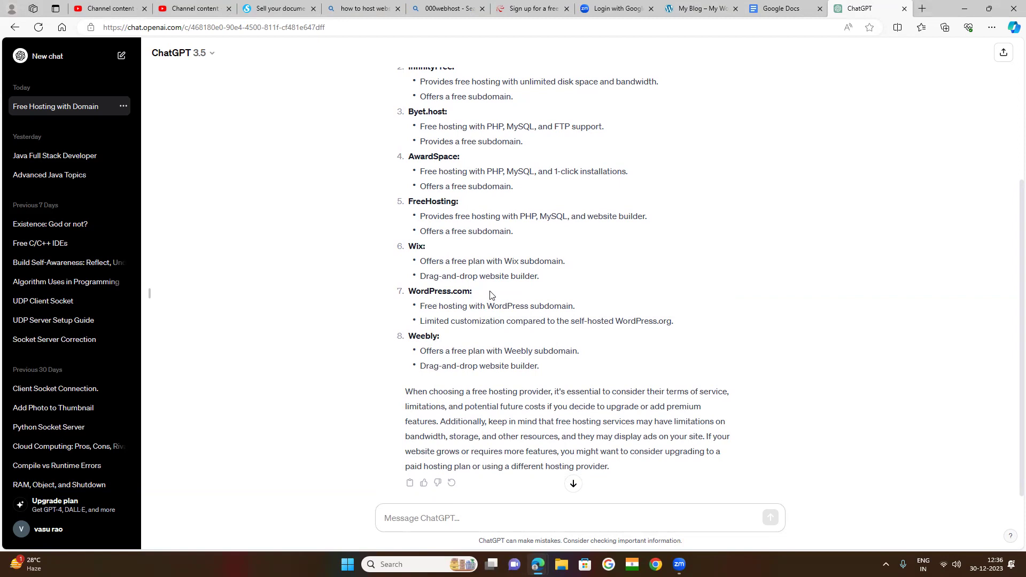
{"action": "left_click_drag", "start_coordinate": [575, 306], "coordinate": [483, 309]}
{"action": "left_click", "coordinate": [448, 346]}
{"action": "scroll", "coordinate": [438, 340], "scroll_direction": "up", "scroll_amount": 3}
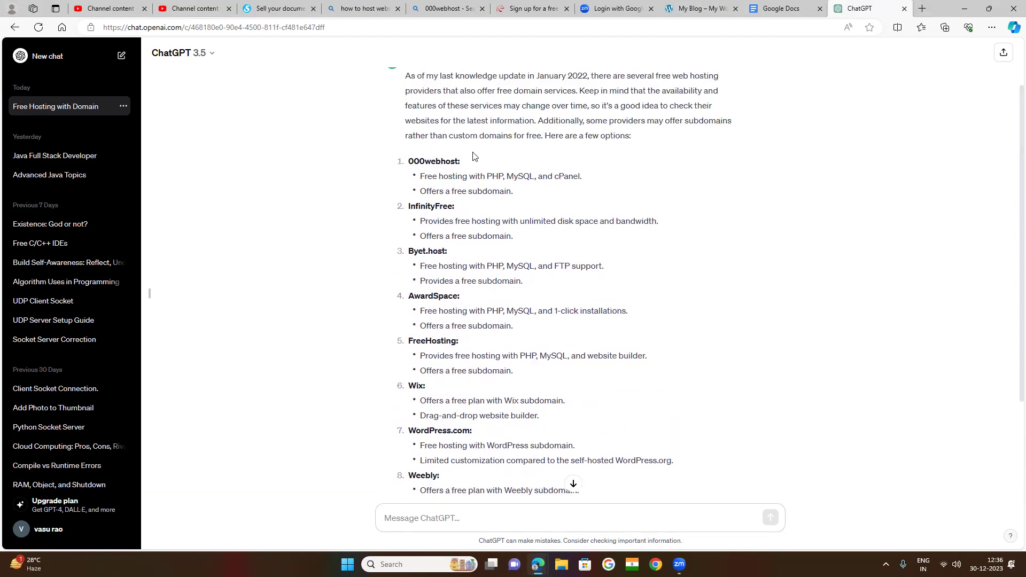
{"action": "left_click_drag", "start_coordinate": [470, 162], "coordinate": [411, 163]}
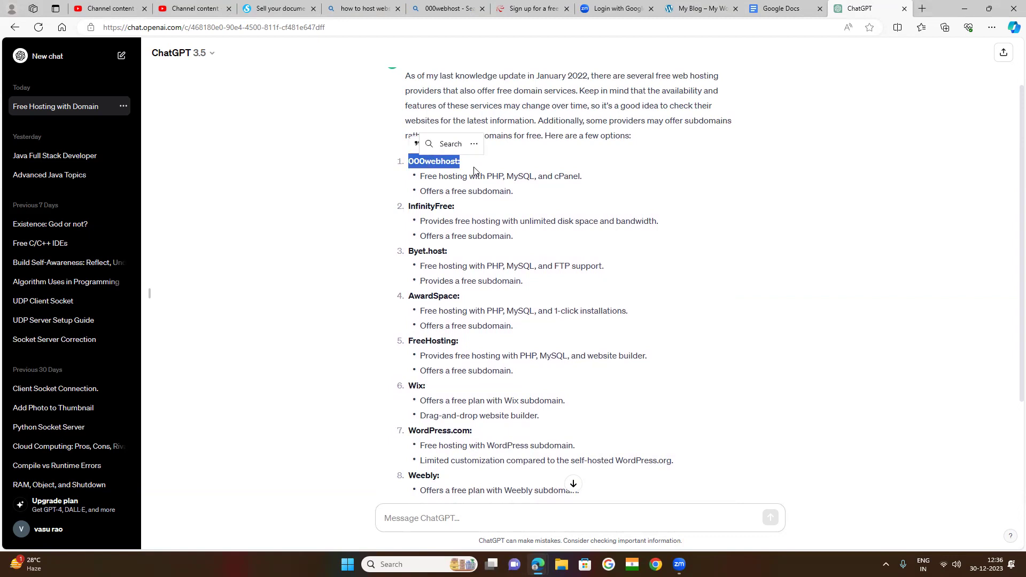
Step: Switch to the 000webhost sign-up page, log in with the existing Google account and start the guided website setup
{"action": "left_click", "coordinate": [529, 9]}
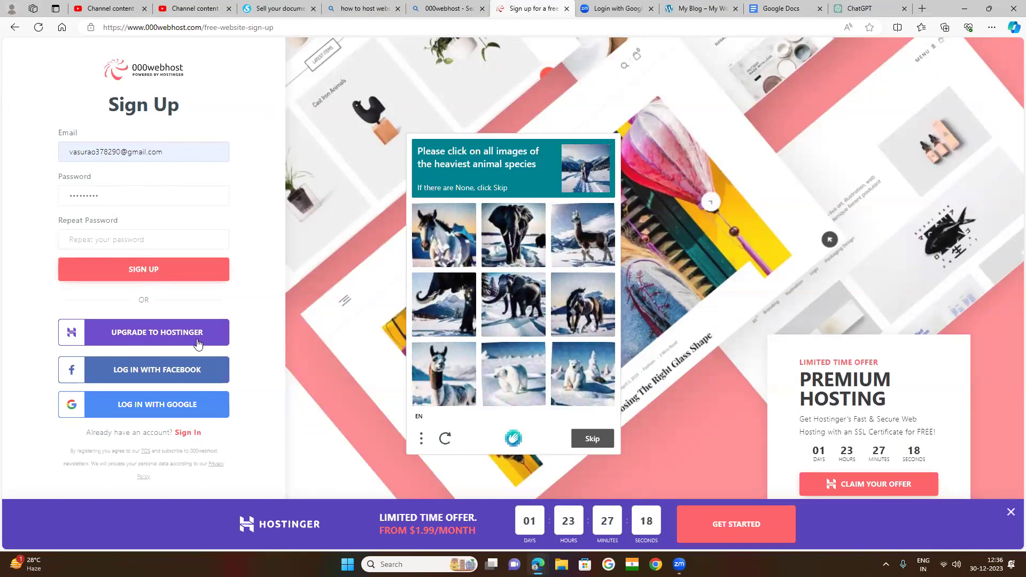
{"action": "left_click", "coordinate": [162, 415]}
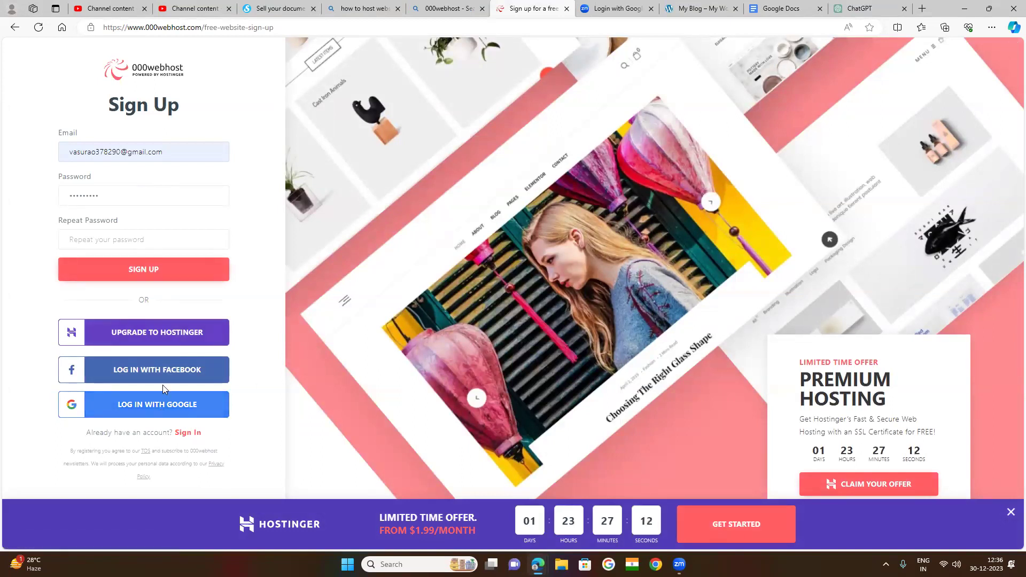
{"action": "left_click", "coordinate": [169, 414]}
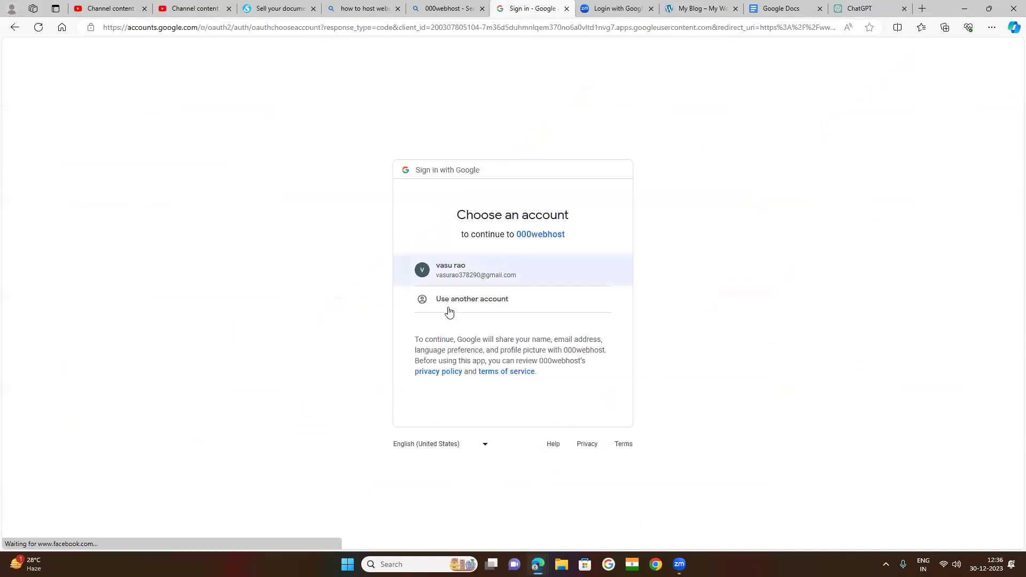
{"action": "left_click", "coordinate": [463, 277]}
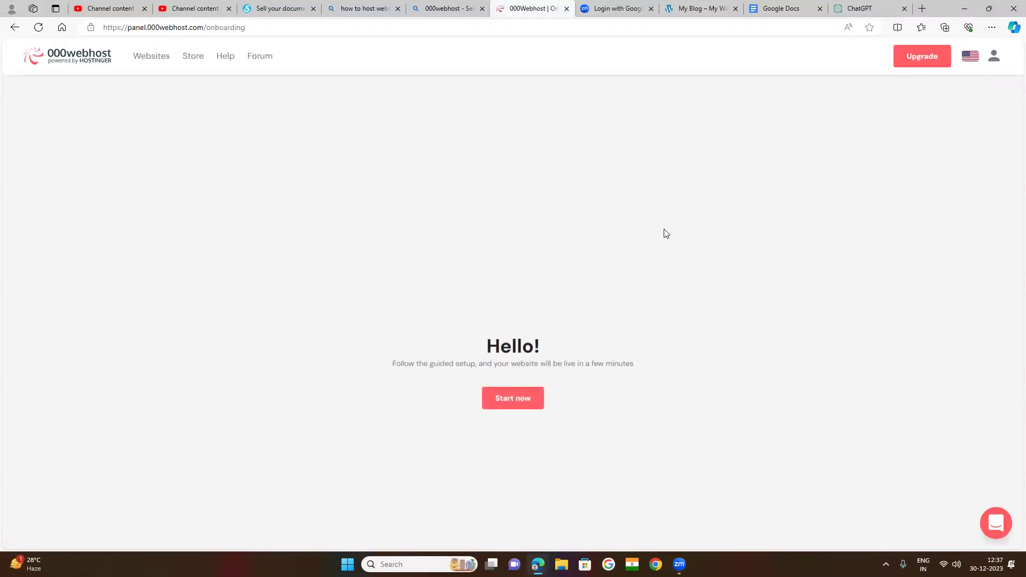
{"action": "left_click", "coordinate": [513, 400]}
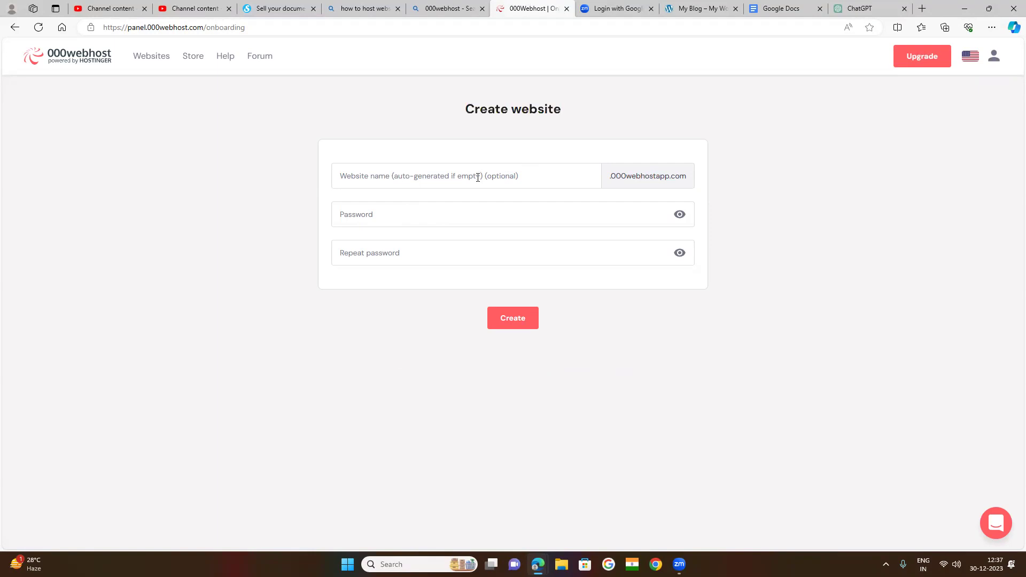
Step: Enter "innovativeideas" as the website name in the Create website form
{"action": "left_click", "coordinate": [534, 175]}
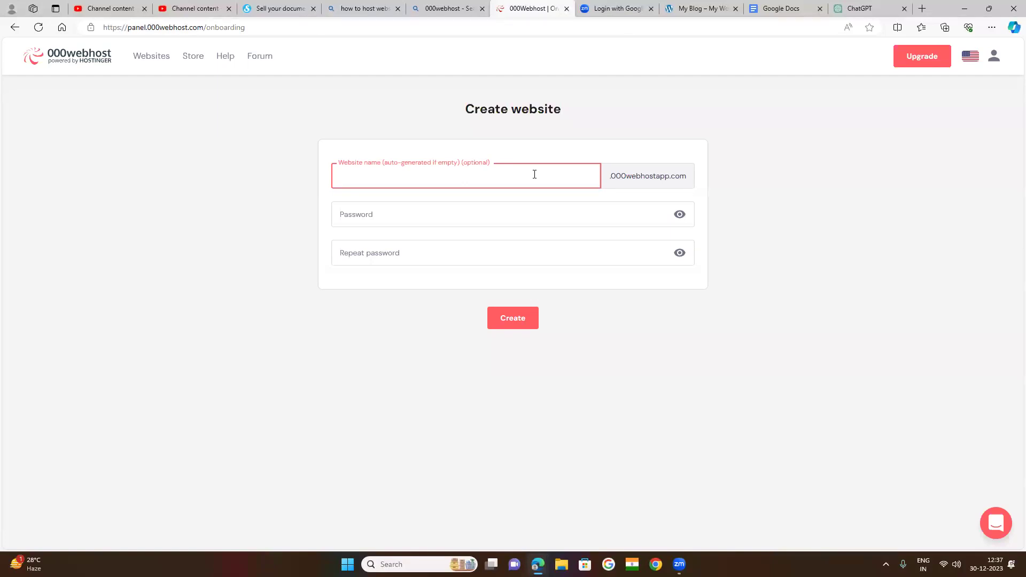
{"action": "type", "text": "innovativeideas"}
{"action": "left_click", "coordinate": [409, 177]}
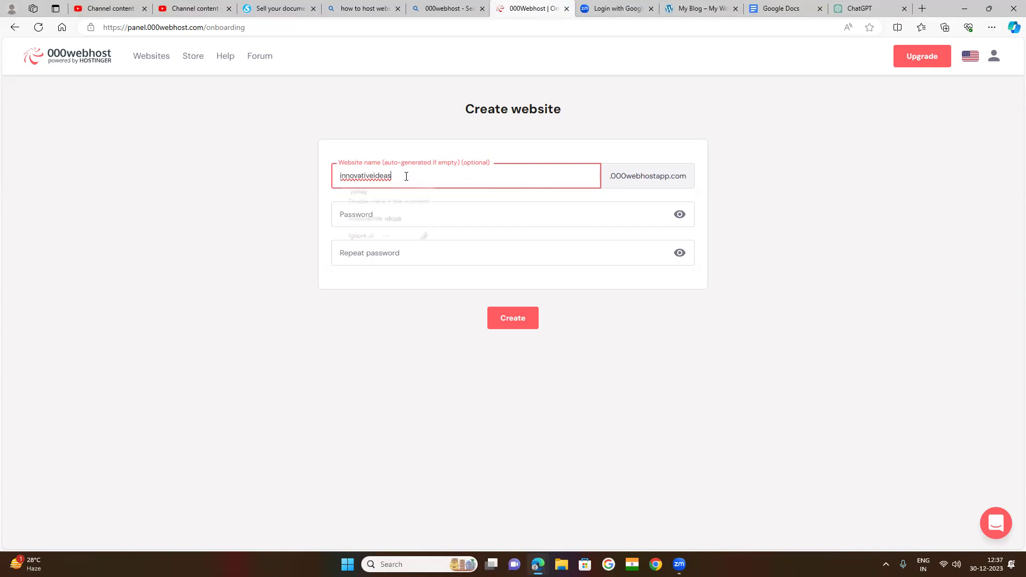
{"action": "left_click", "coordinate": [398, 384]}
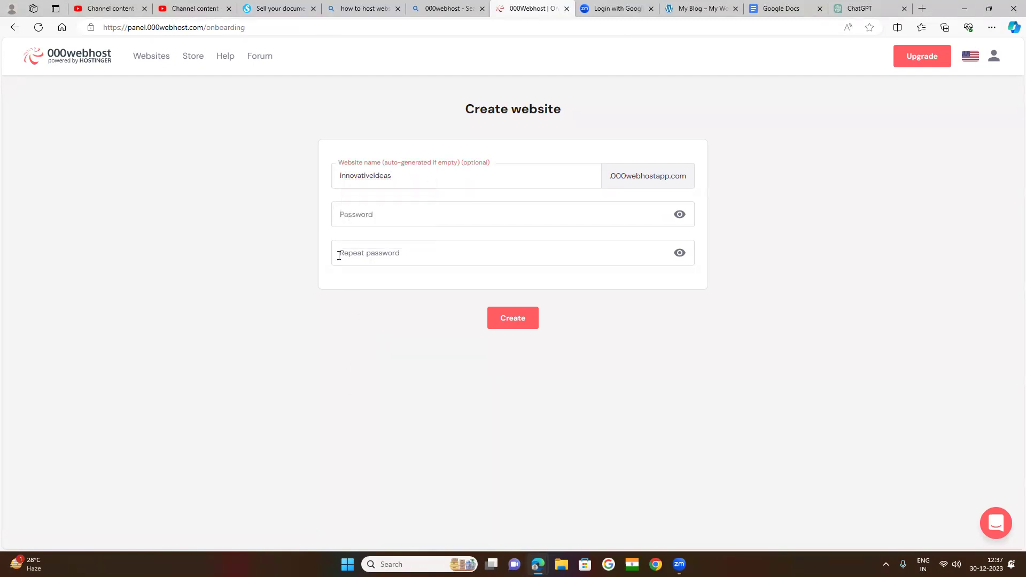
Step: Highlight the entered website name to review it together with the .000webhostapp.com suffix
{"action": "left_click_drag", "start_coordinate": [412, 175], "coordinate": [334, 177]}
{"action": "left_click", "coordinate": [489, 168]}
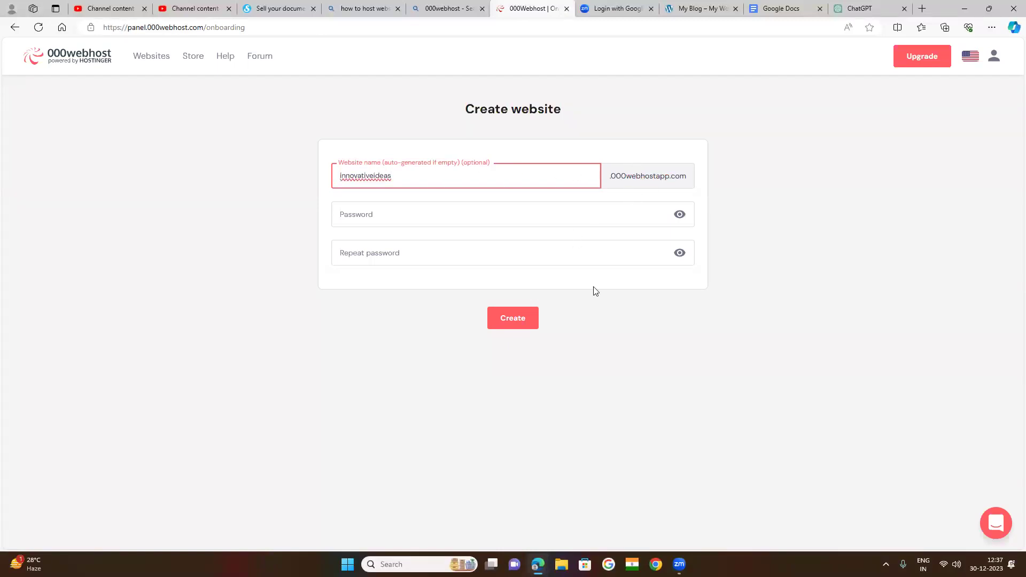
{"action": "left_click_drag", "start_coordinate": [397, 174], "coordinate": [633, 193]}
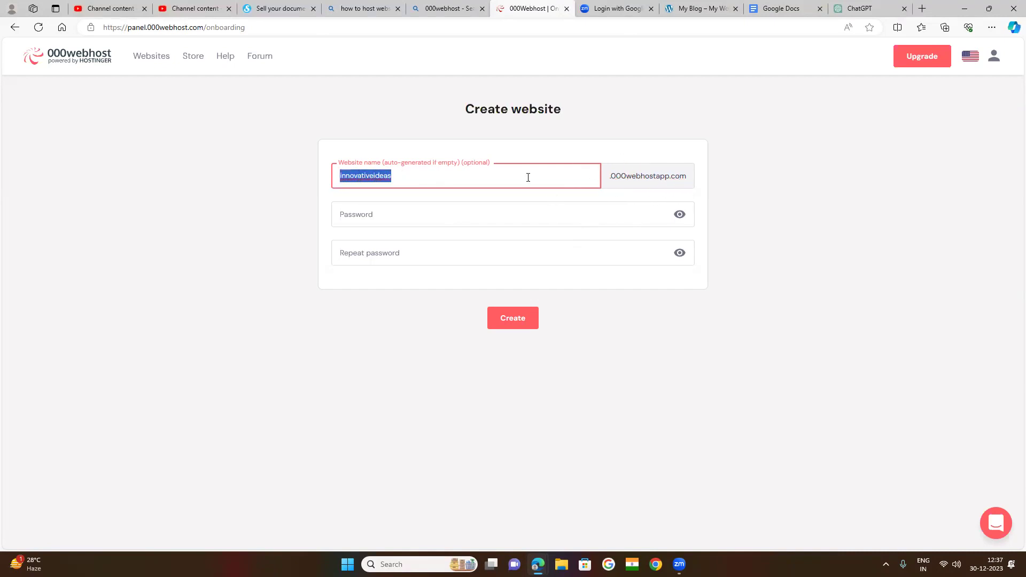
{"action": "left_click", "coordinate": [424, 179]}
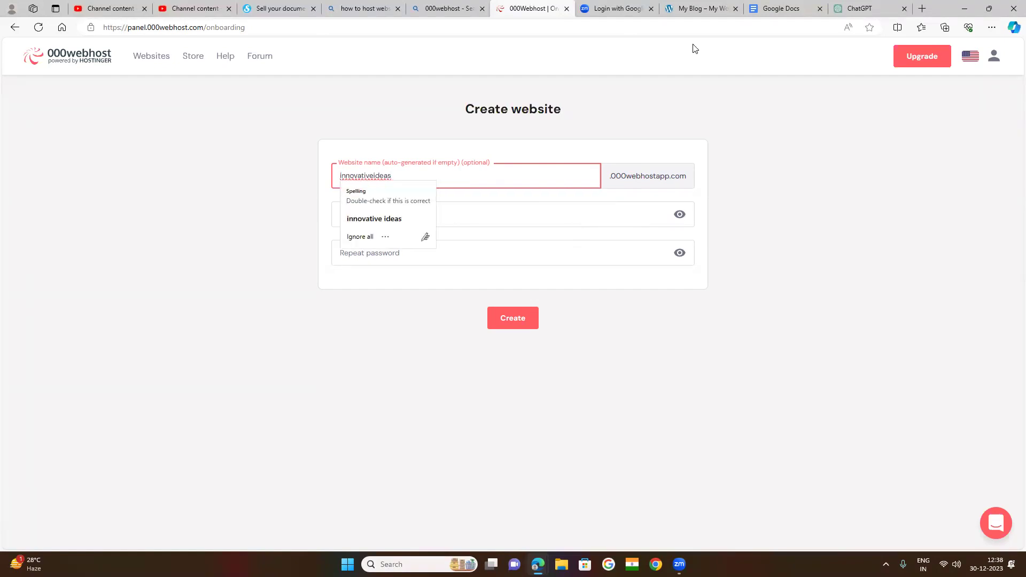
{"action": "left_click", "coordinate": [453, 38]}
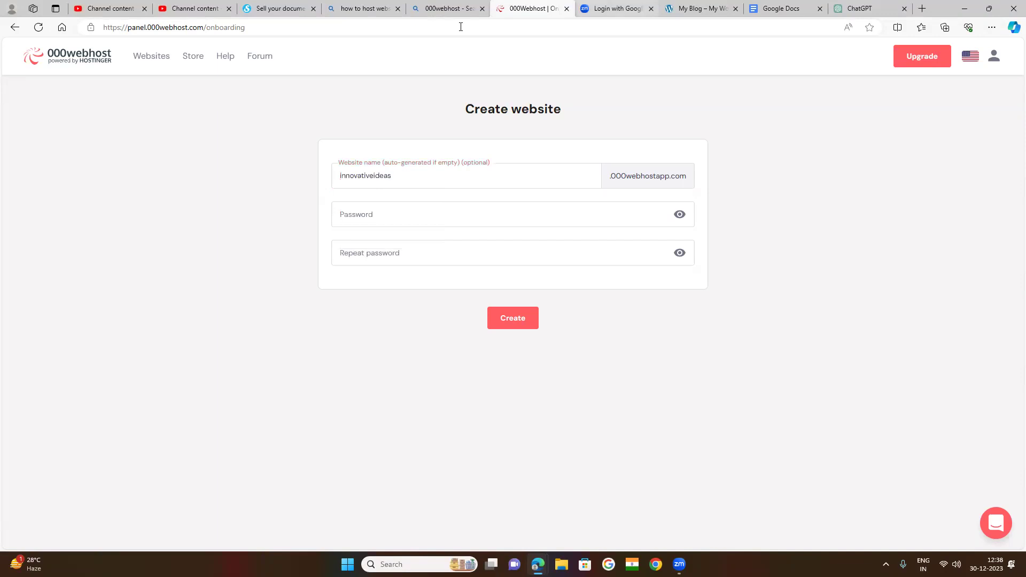
Step: Switch to the hosted My Blog site and highlight the liveblog365.com part of its address
{"action": "key", "text": "ctrl+Tab"}
{"action": "key", "text": "ctrl+Tab"}
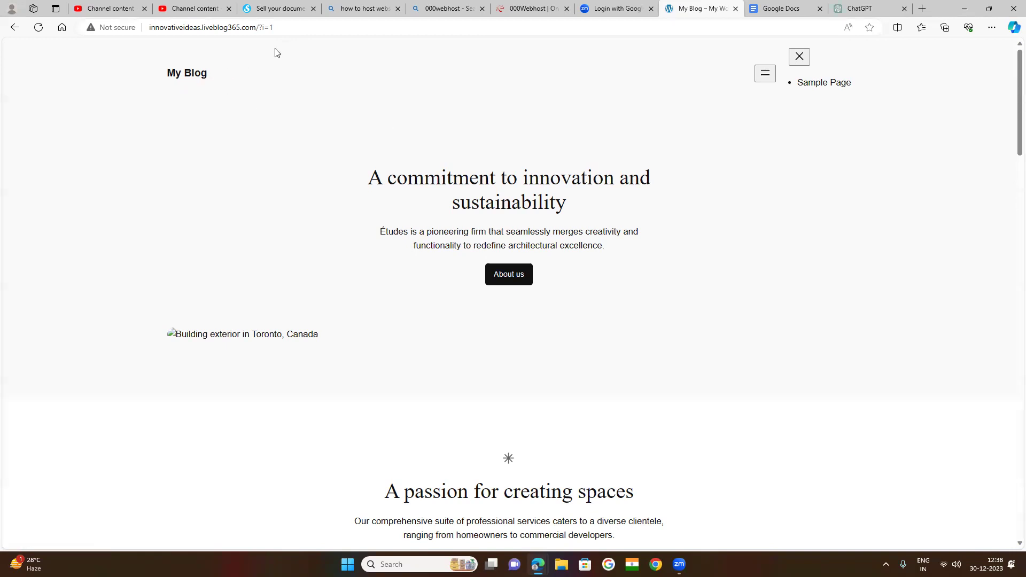
{"action": "left_click_drag", "start_coordinate": [281, 27], "coordinate": [160, 34]}
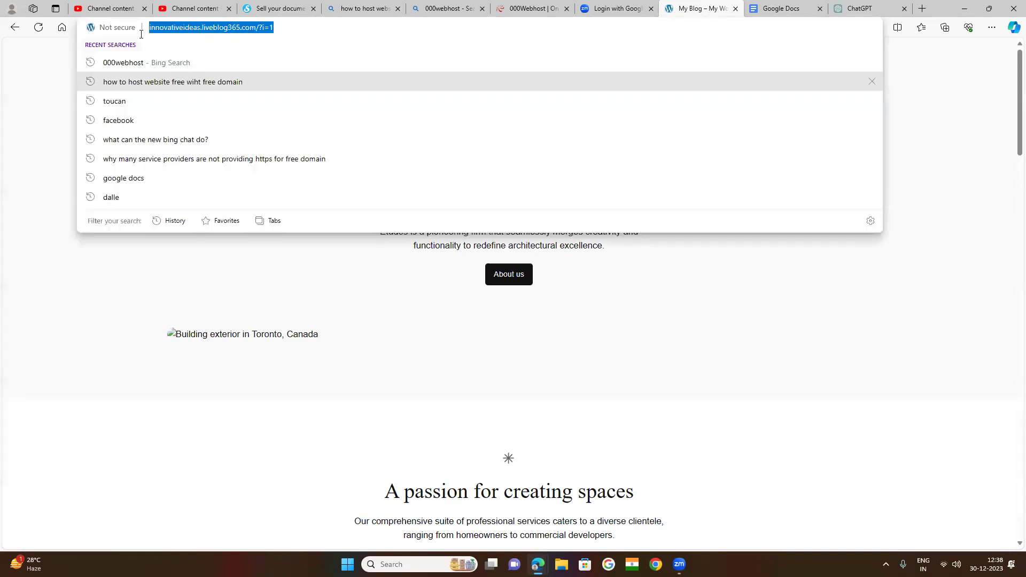
{"action": "left_click", "coordinate": [174, 35]}
{"action": "type", "text": "i"}
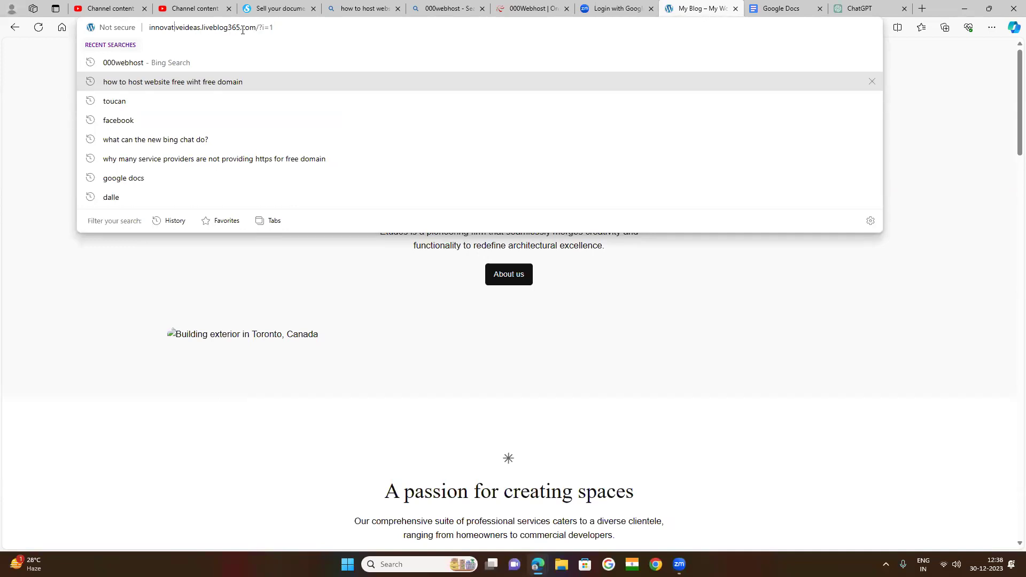
{"action": "left_click_drag", "start_coordinate": [201, 27], "coordinate": [257, 27]}
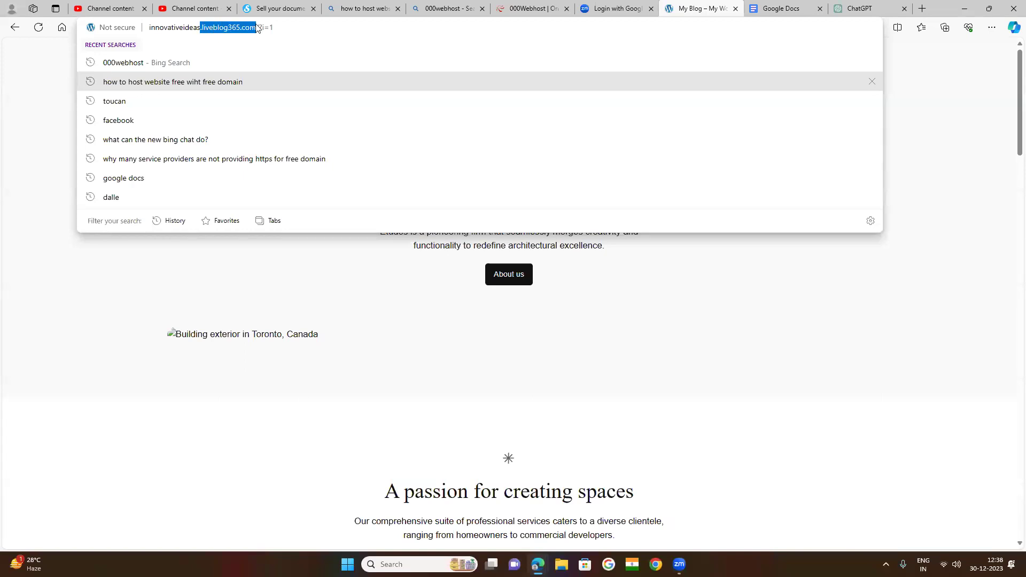
{"action": "left_click", "coordinate": [298, 26]}
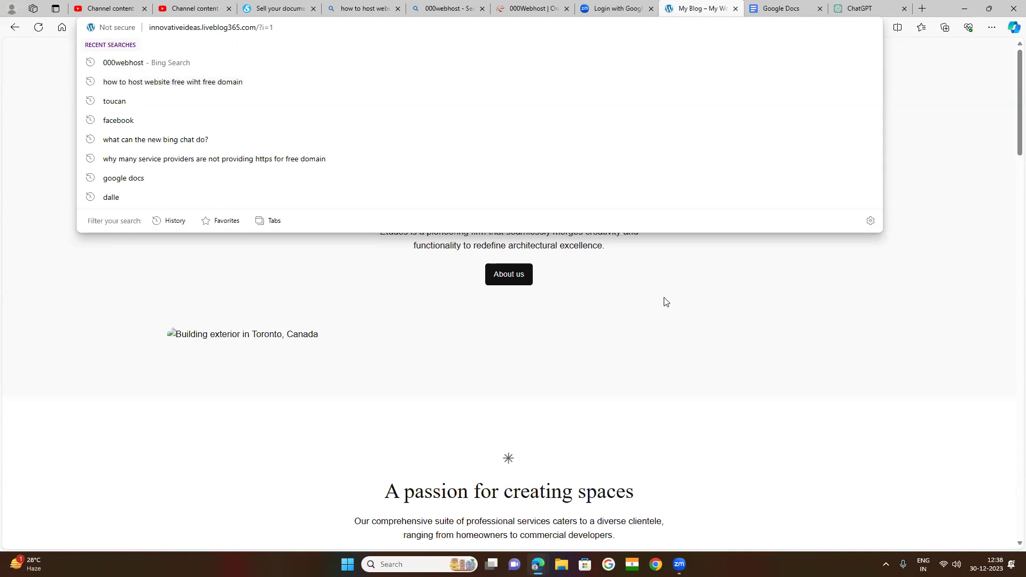
Step: Return to 000webhost's Create website form and open its password field for entry
{"action": "key", "text": "ctrl+shift+Tab"}
{"action": "key", "text": "ctrl+shift+Tab"}
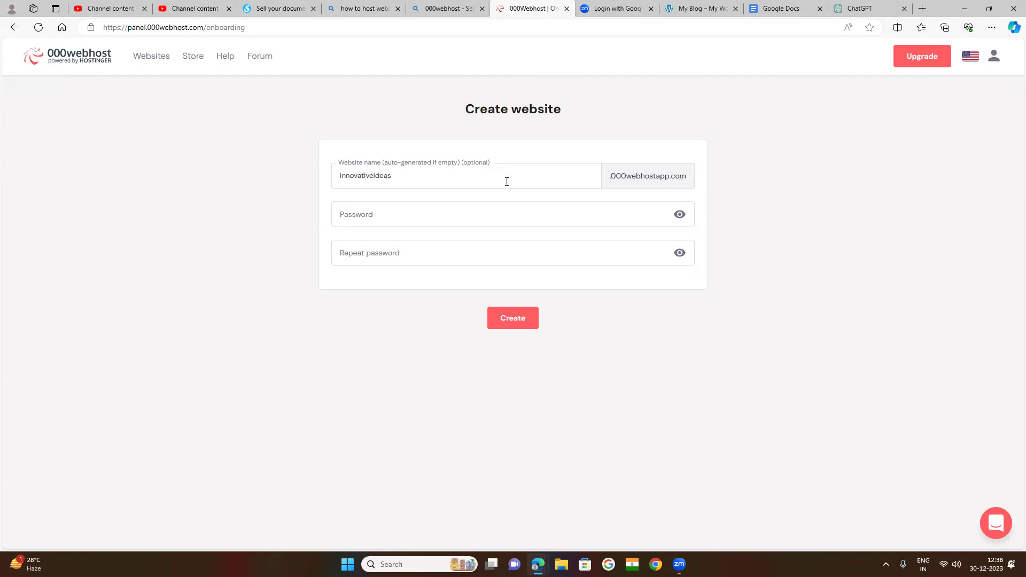
{"action": "left_click", "coordinate": [404, 174]}
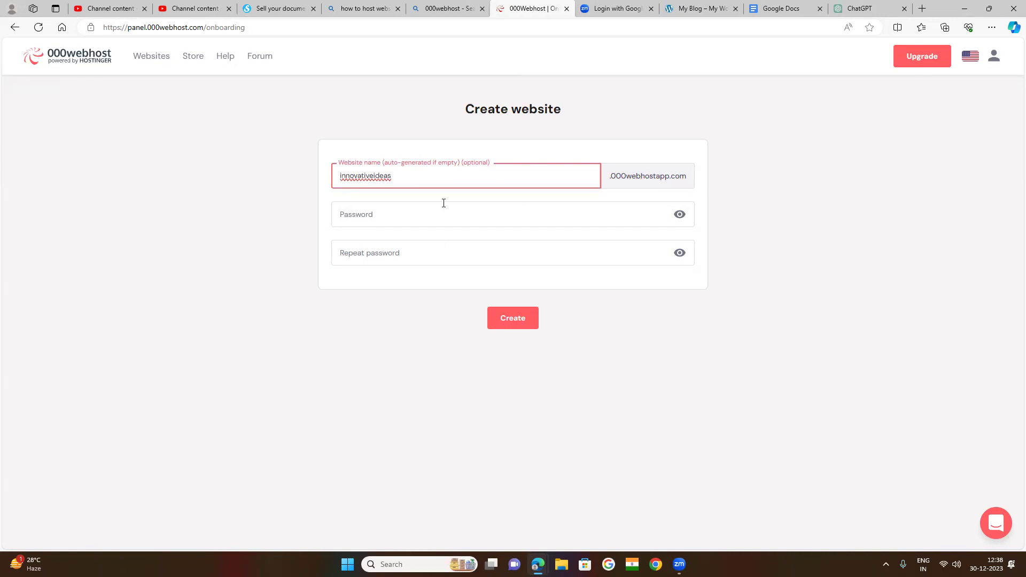
{"action": "left_click", "coordinate": [376, 214]}
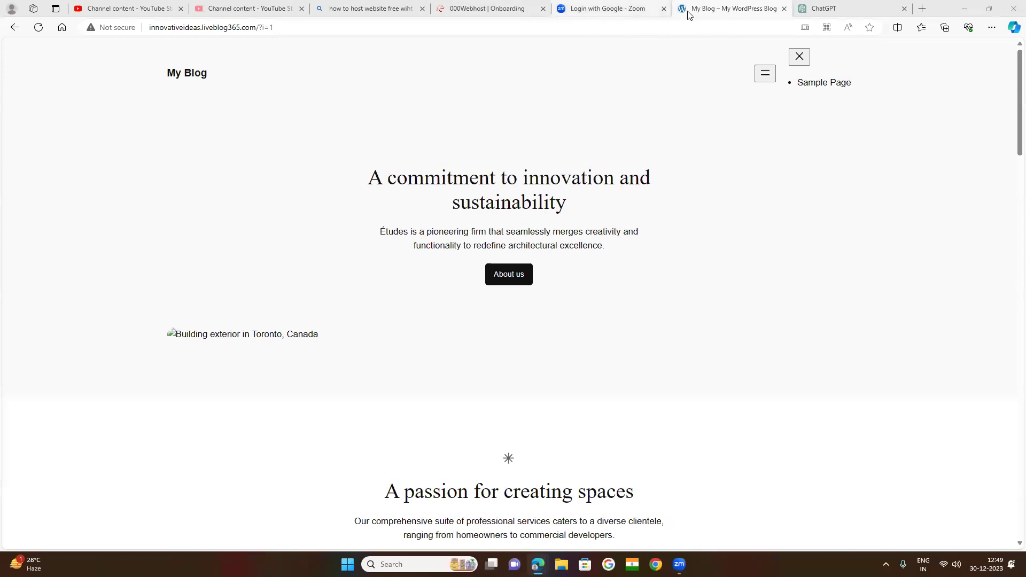
Step: Revisit ChatGPT's list of free hosting providers down to the Wix entry, and return to 000webhost's Create website page
{"action": "left_click", "coordinate": [481, 9]}
{"action": "left_click", "coordinate": [602, 10]}
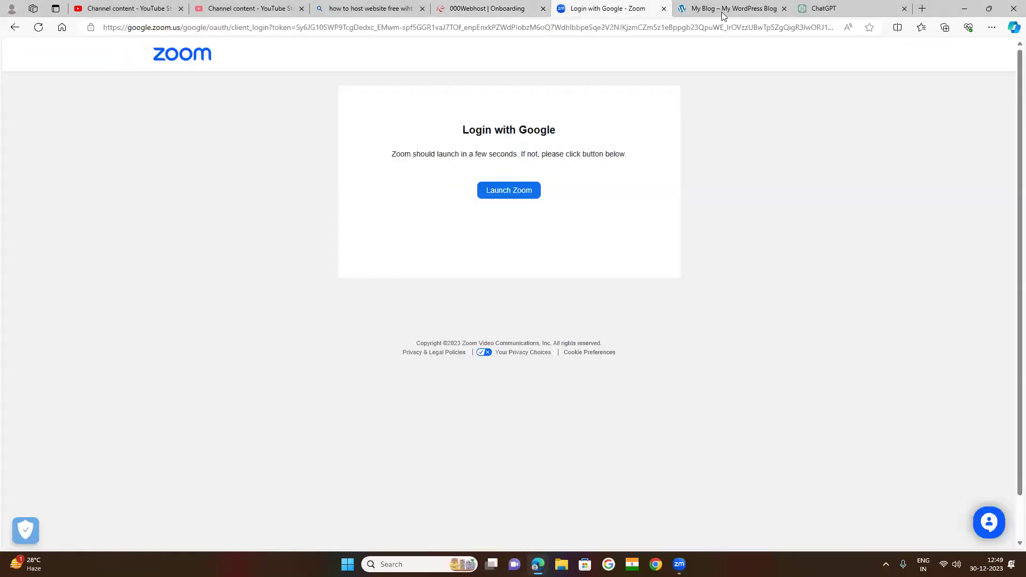
{"action": "left_click", "coordinate": [721, 10]}
{"action": "left_click", "coordinate": [793, 11]}
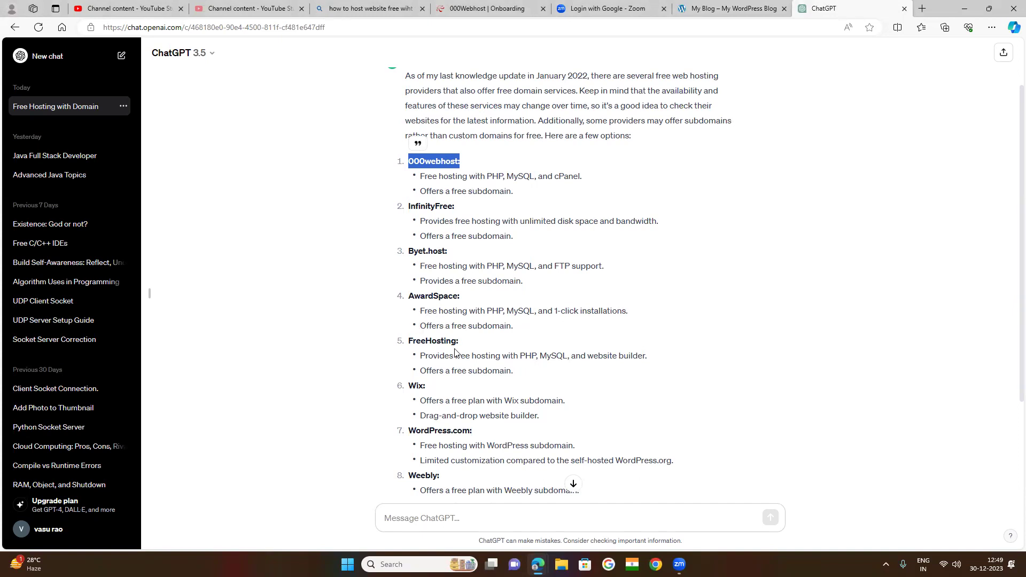
{"action": "left_click", "coordinate": [413, 394], "text": "shift"}
{"action": "left_click", "coordinate": [430, 394]}
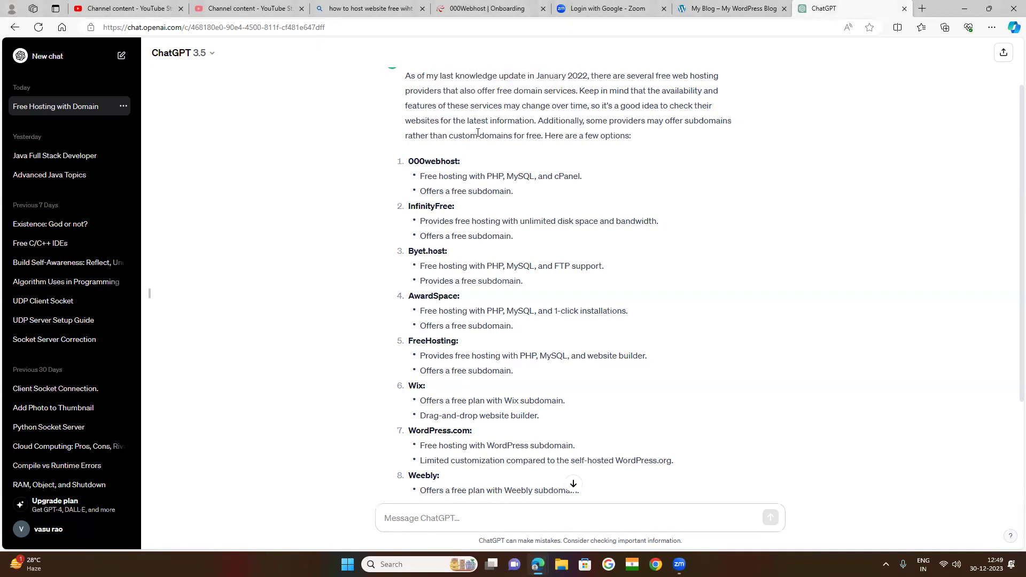
{"action": "left_click", "coordinate": [480, 13]}
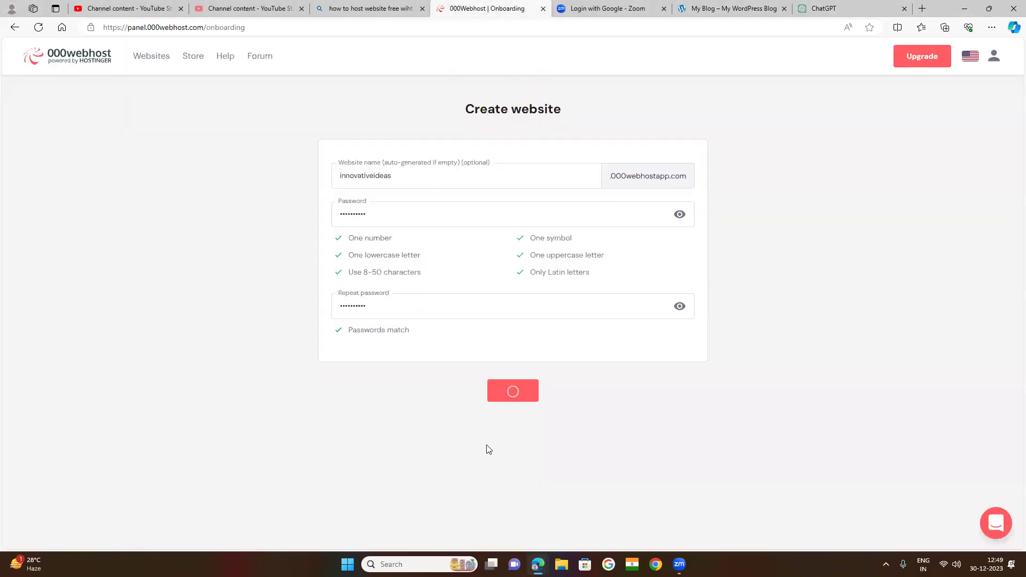